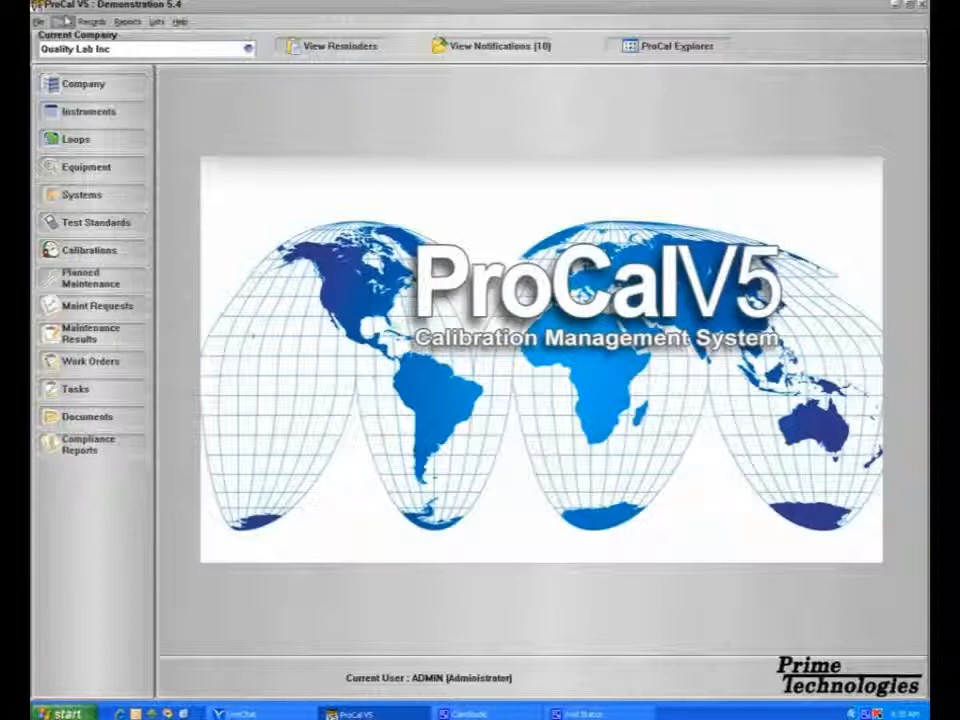
Step: Open the user-defined variable definitions for the Company file type
click(61, 21)
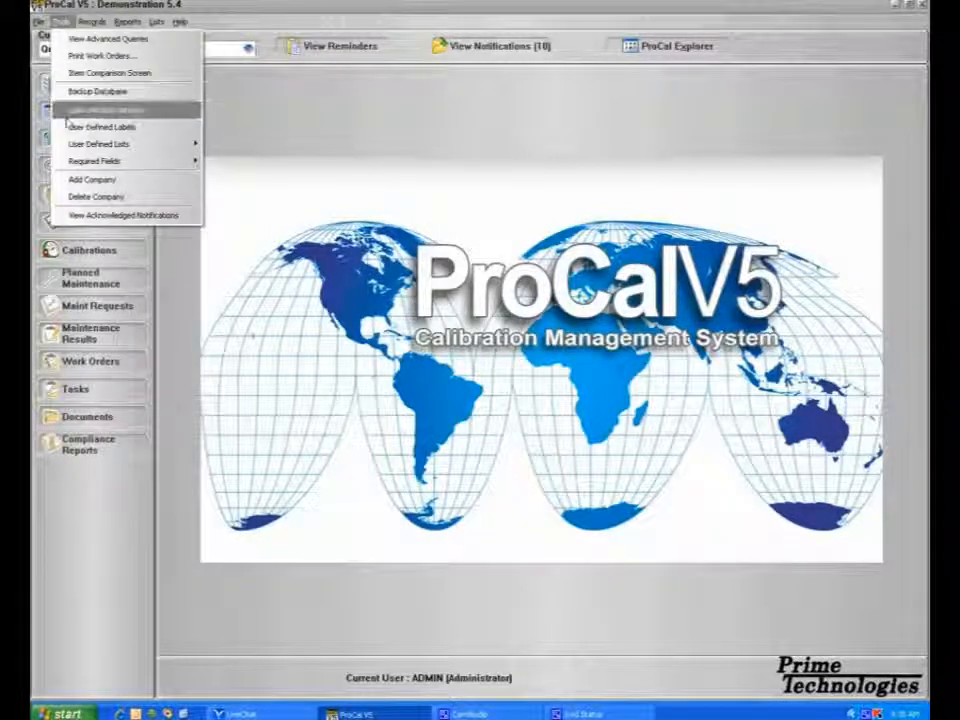
click(74, 110)
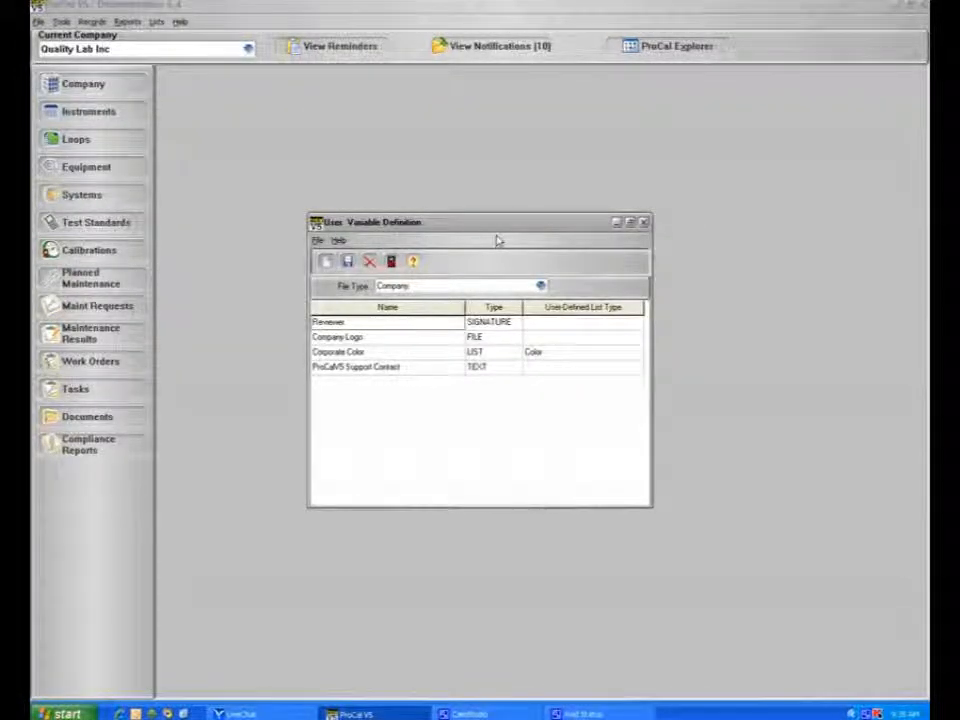
click(540, 287)
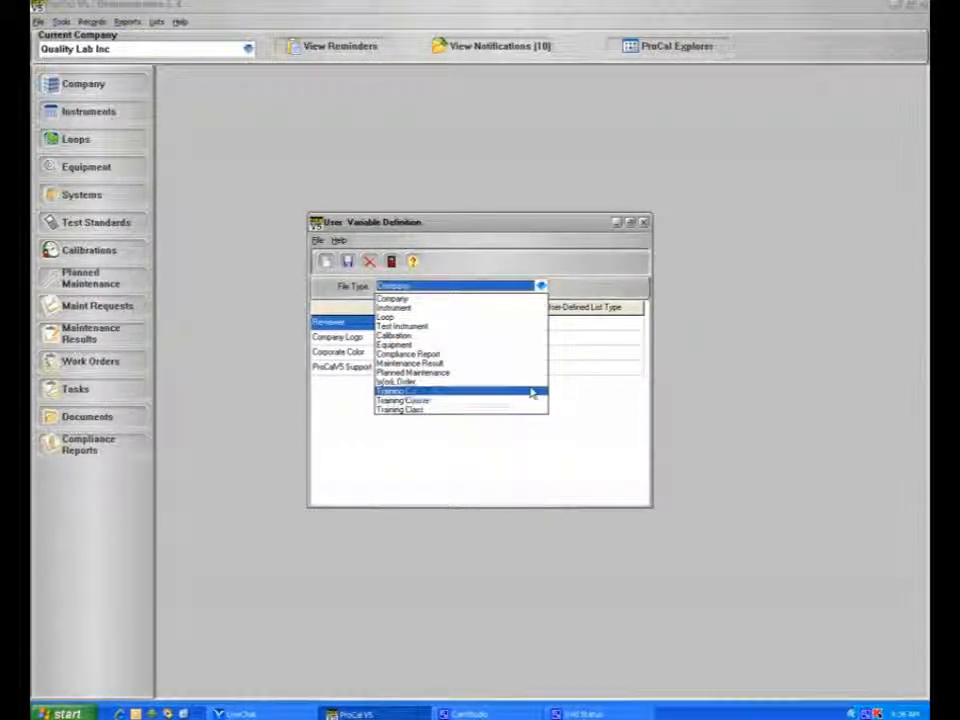
click(392, 301)
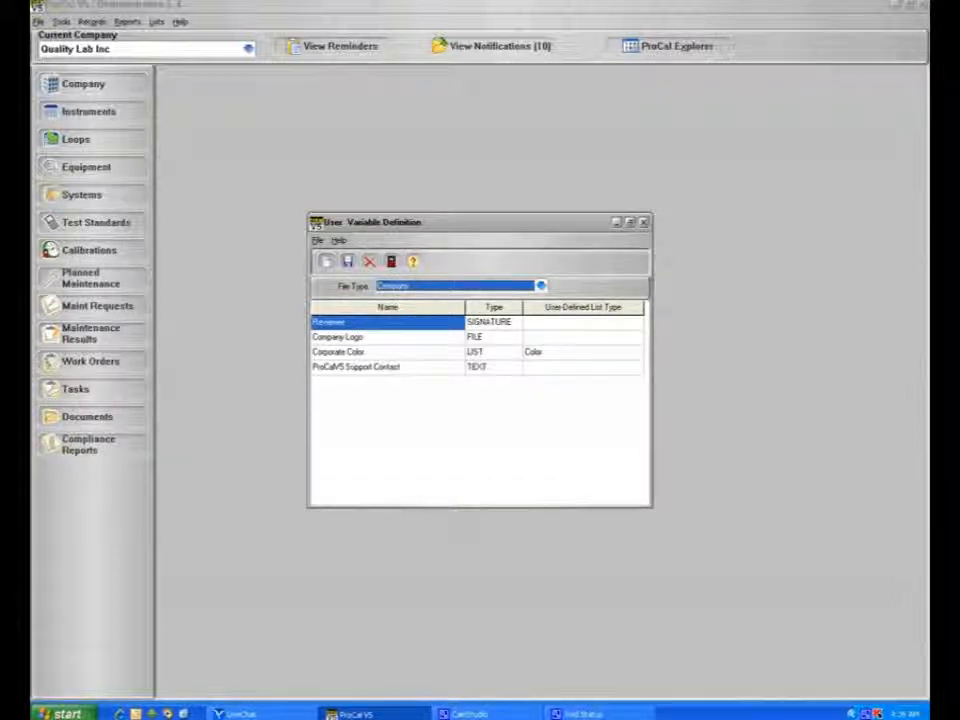
Step: Add a new user-defined Company variable named Example
click(325, 262)
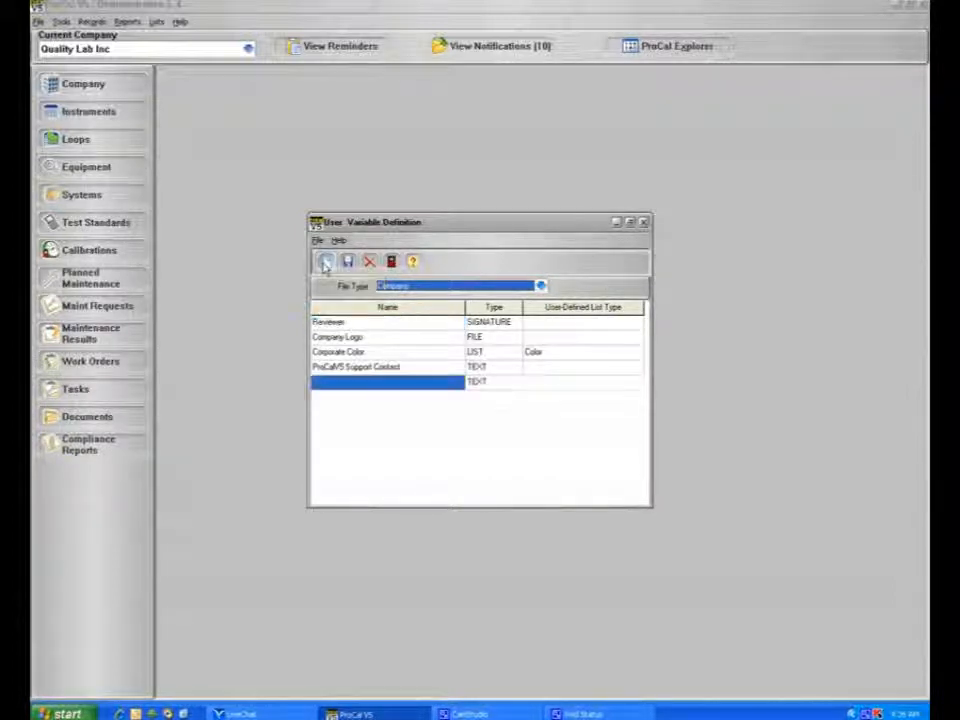
click(350, 384)
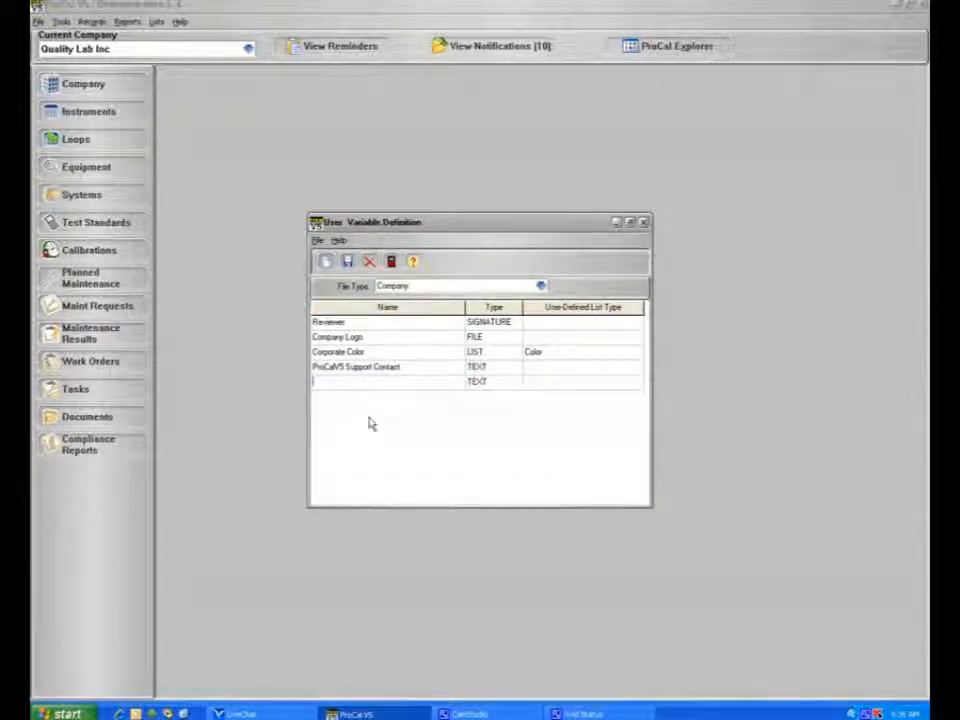
text(Example)
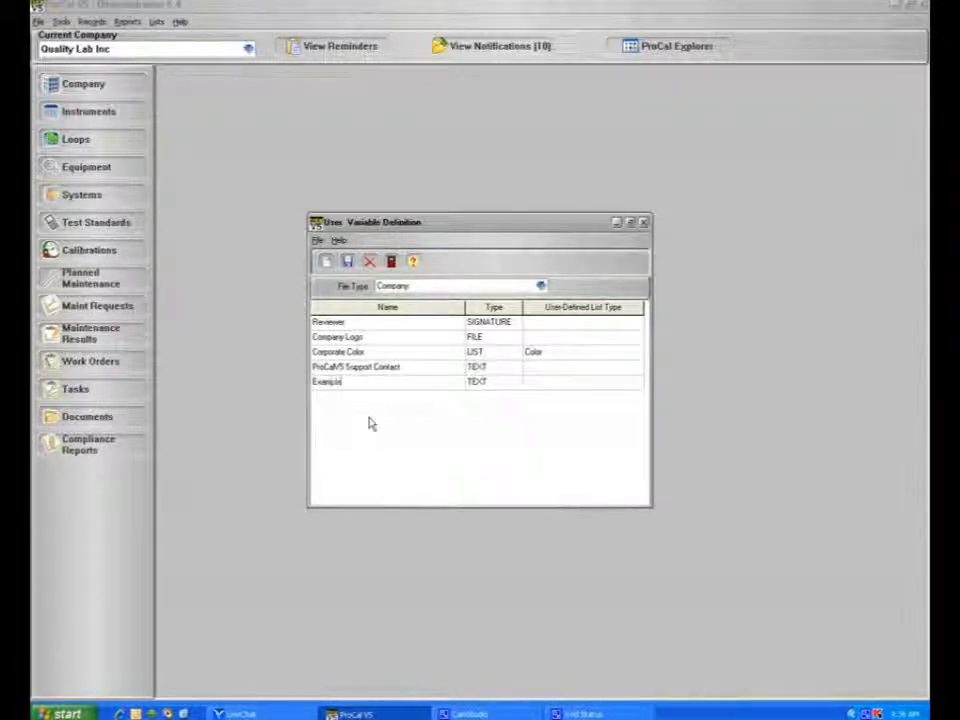
Step: Set the Example variable's type to TEXT, save the variable definitions and close them
click(504, 388)
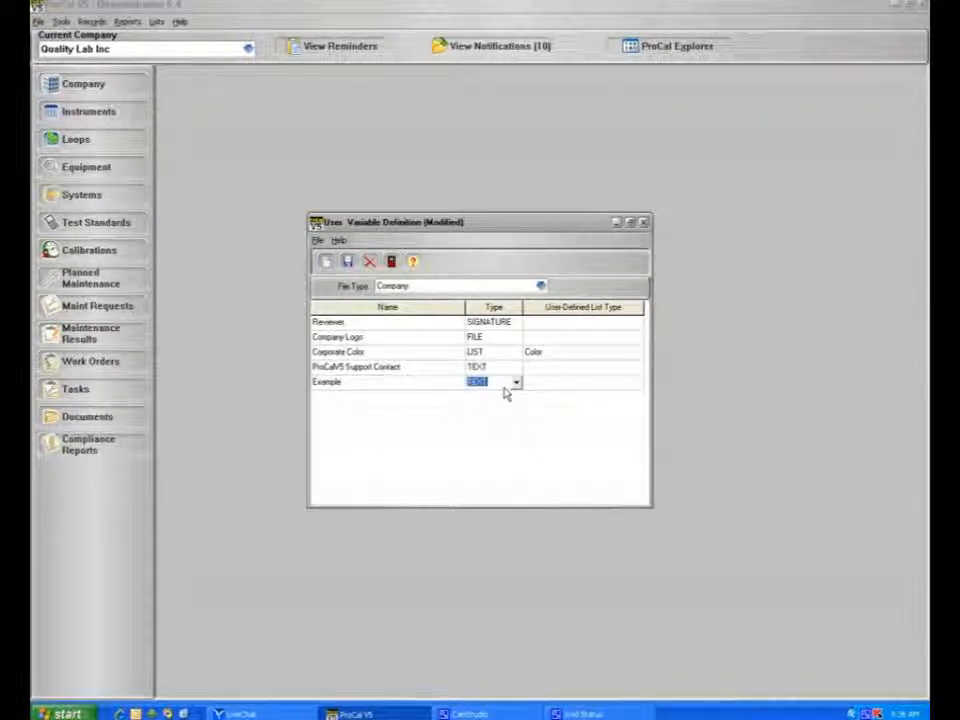
click(516, 384)
click(529, 425)
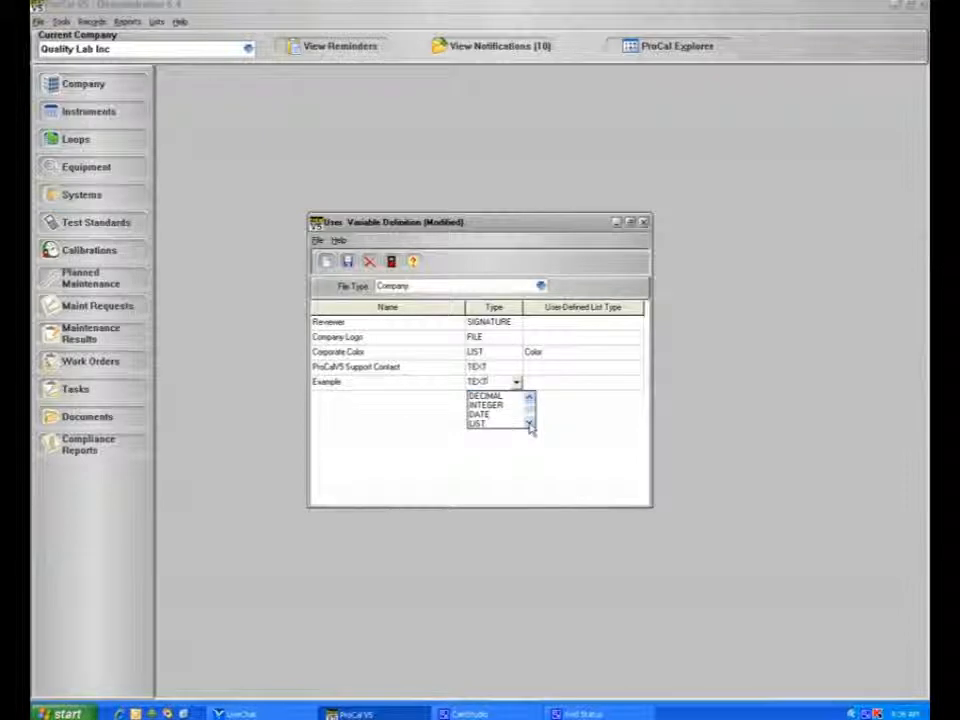
click(529, 425)
click(529, 425)
click(529, 399)
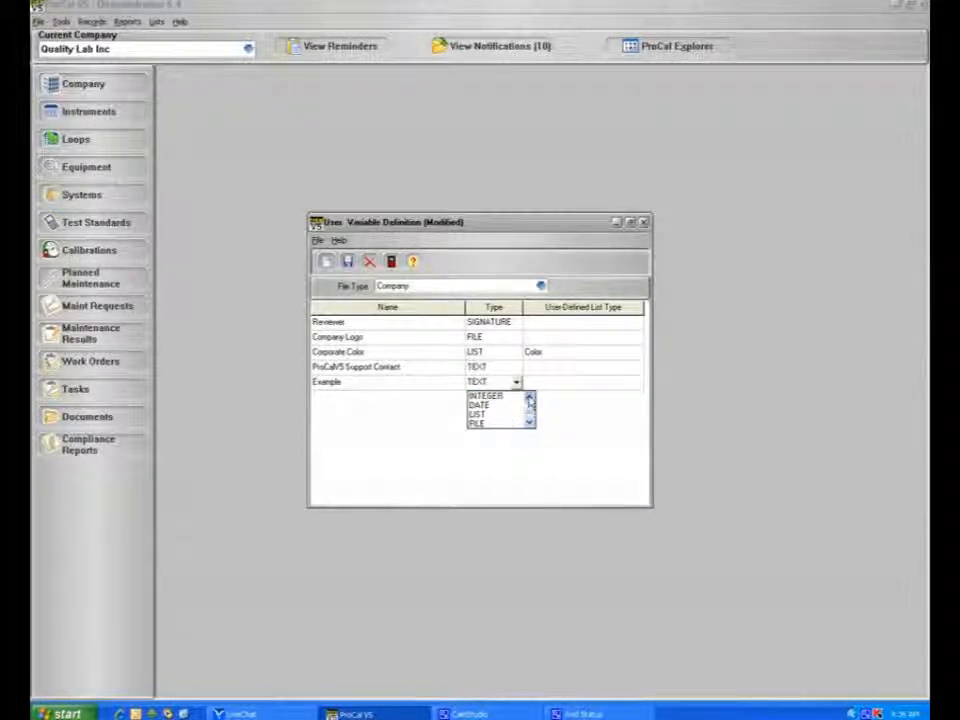
click(529, 399)
click(529, 399)
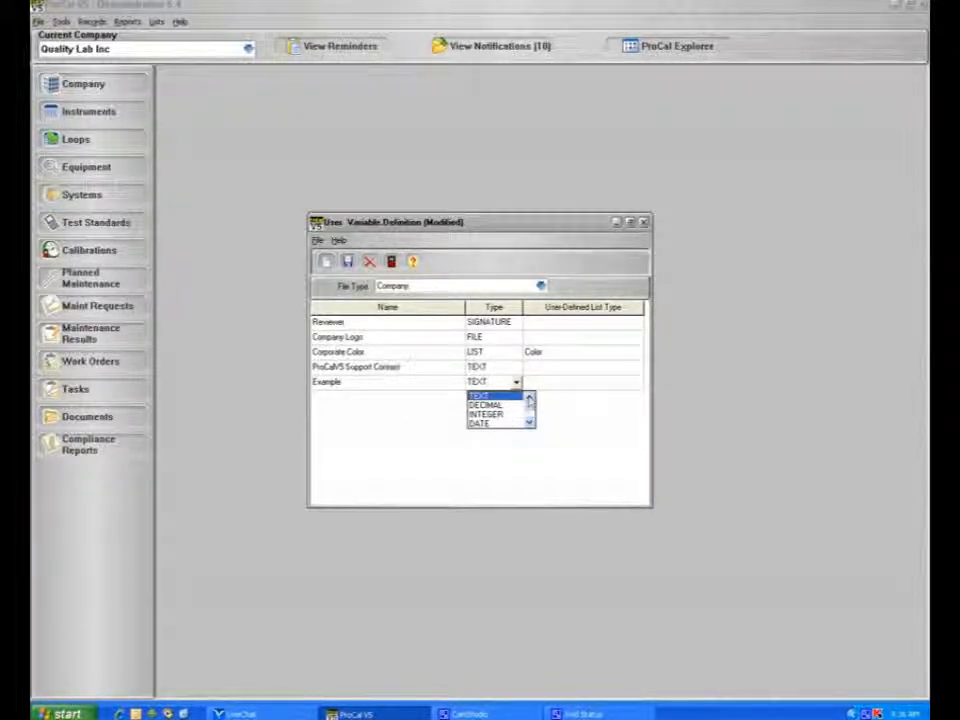
click(478, 397)
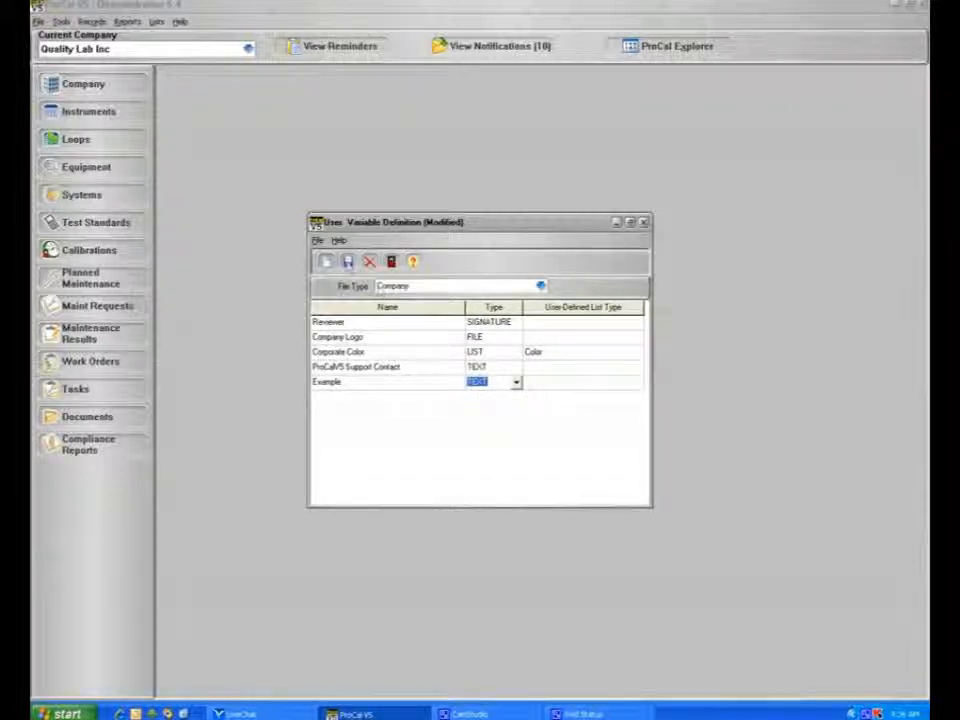
click(348, 262)
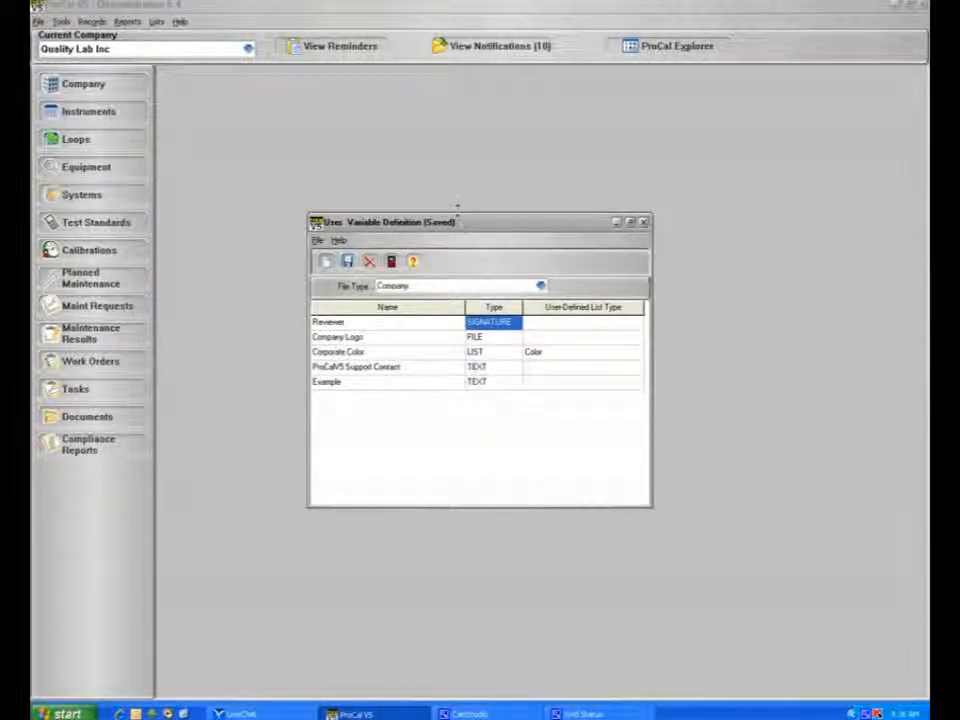
click(391, 262)
Step: Check the company record's user-defined fields for the new Example field and close the record
click(136, 90)
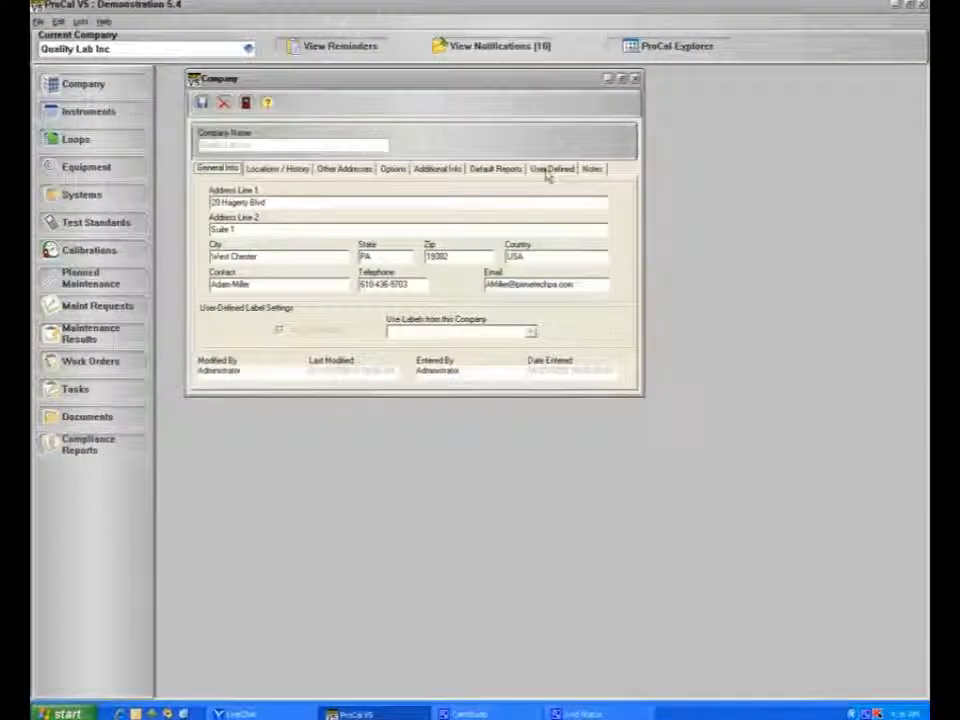
click(549, 170)
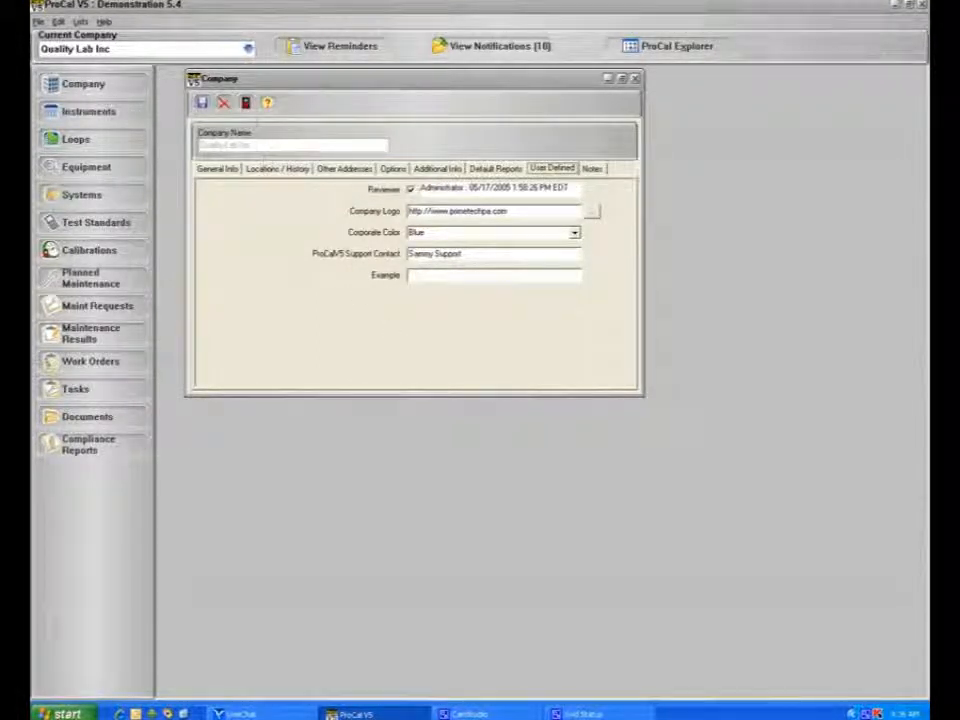
click(246, 104)
Step: Bring up the reordering of the Company user-defined variables and enlarge its window to show all controls
click(62, 21)
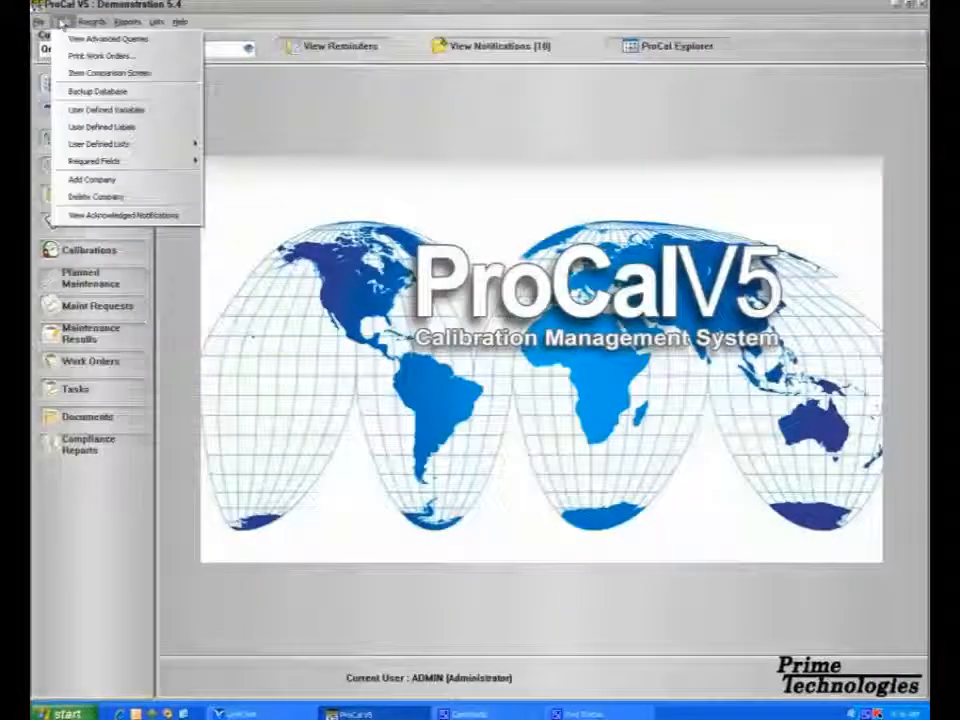
click(66, 109)
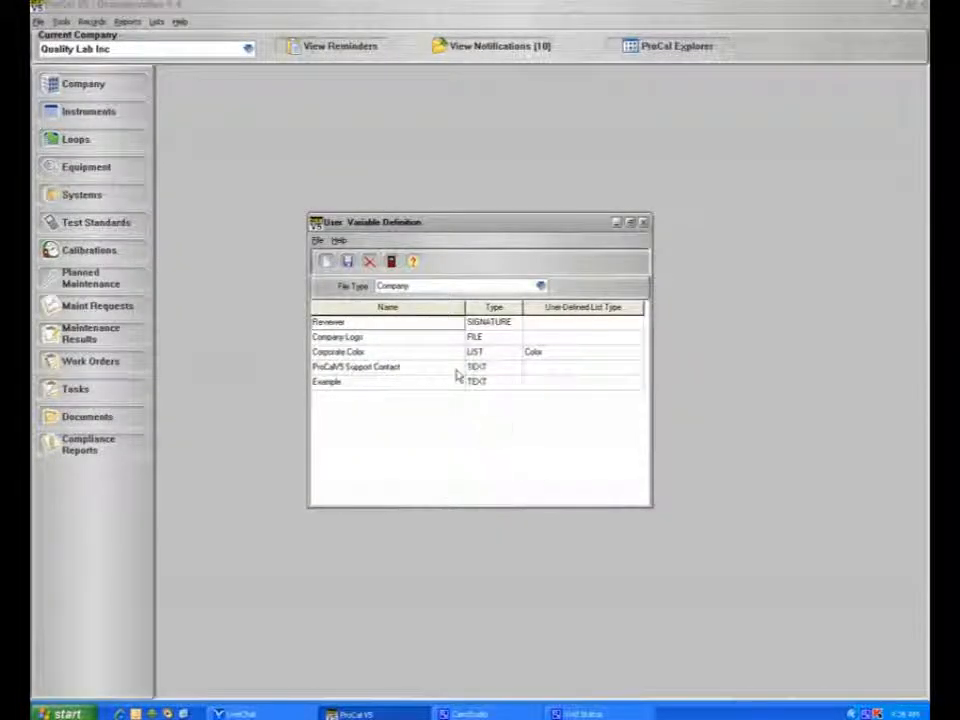
click(317, 241)
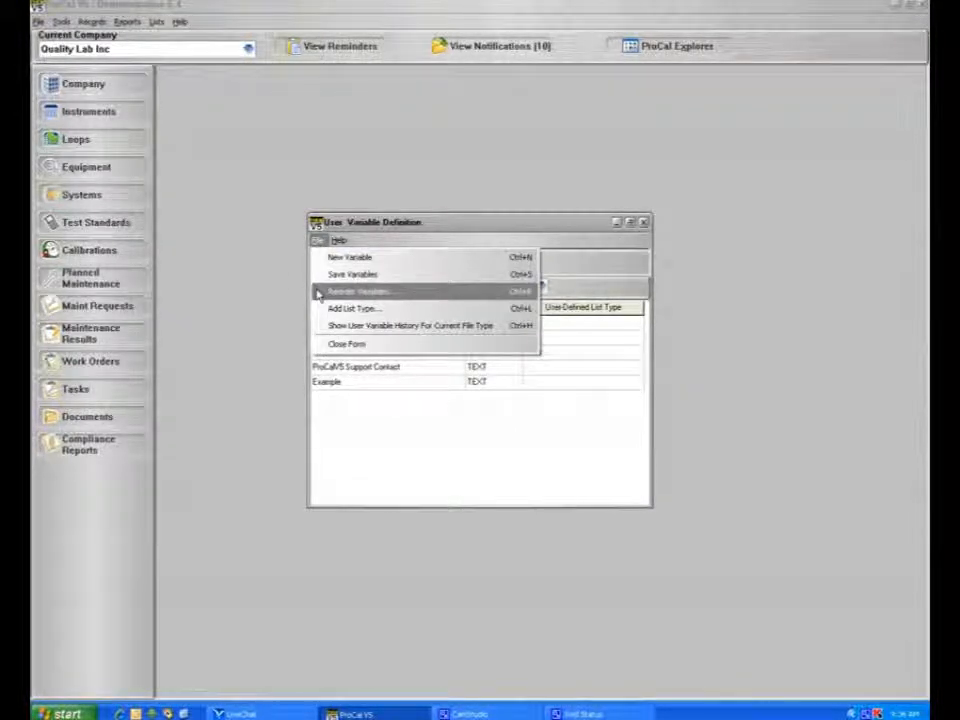
click(317, 292)
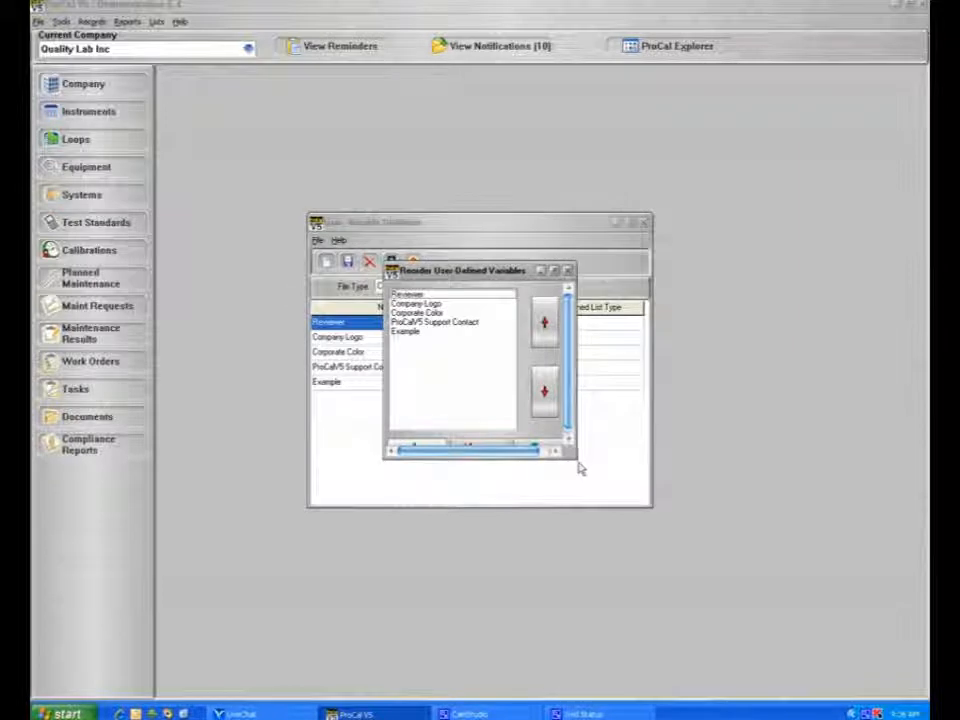
drag(576, 460, 632, 527)
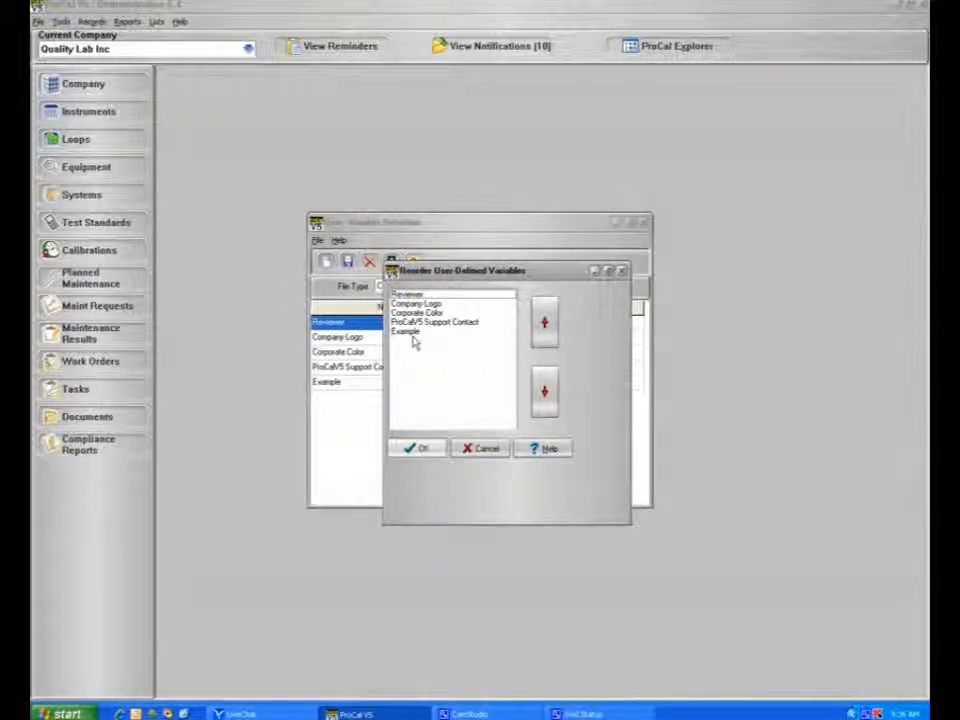
Step: Move the Example variable to the first position, accept the new order and close the variable definitions
click(412, 333)
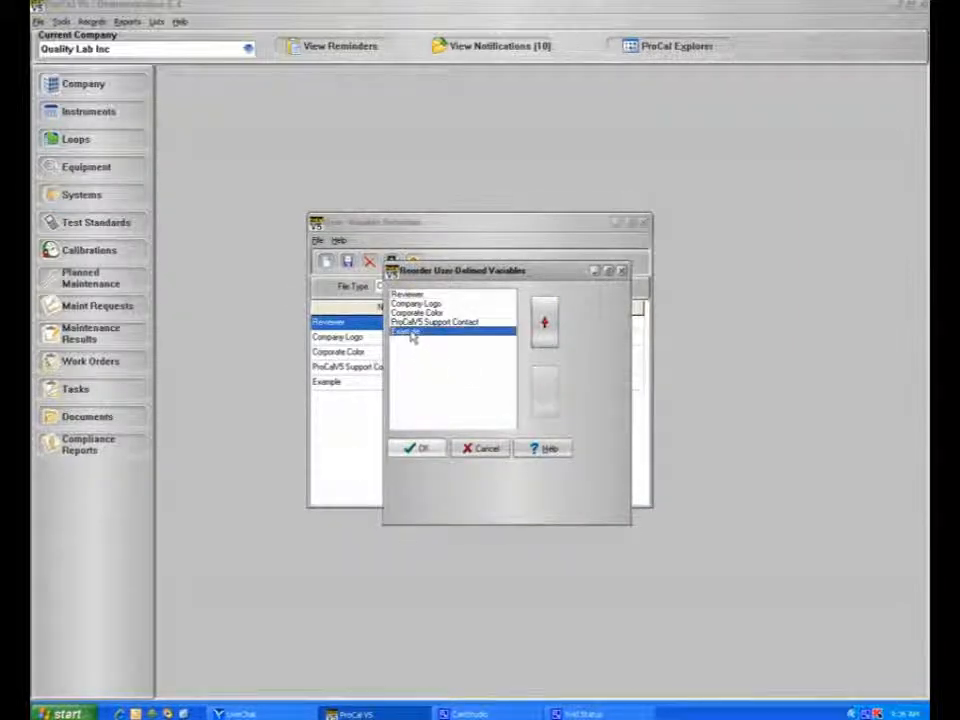
click(548, 333)
click(548, 333)
click(548, 333)
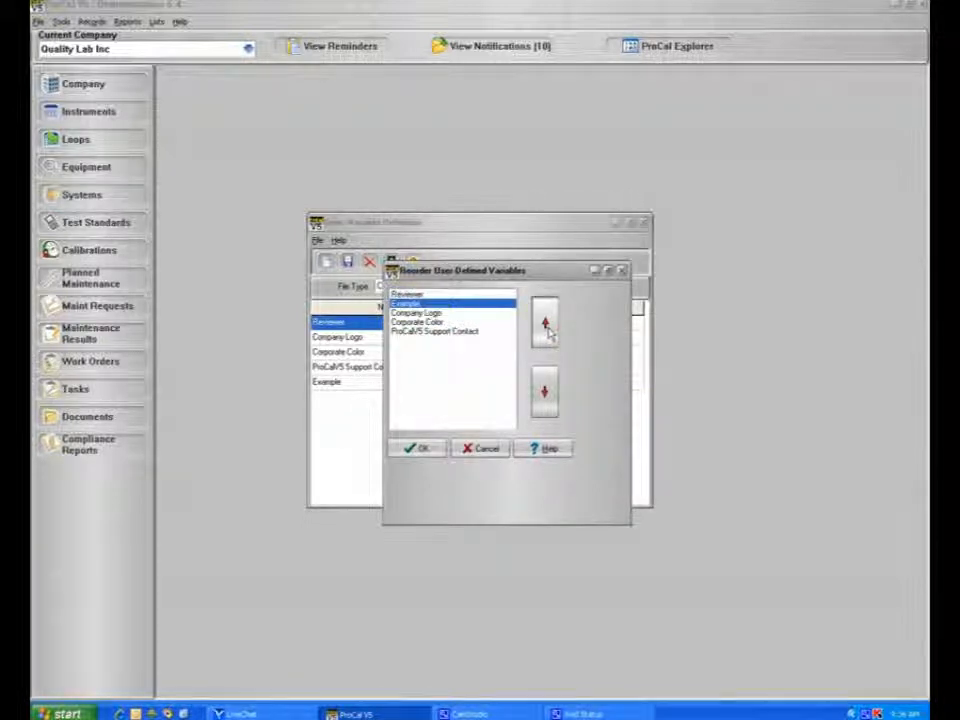
click(549, 334)
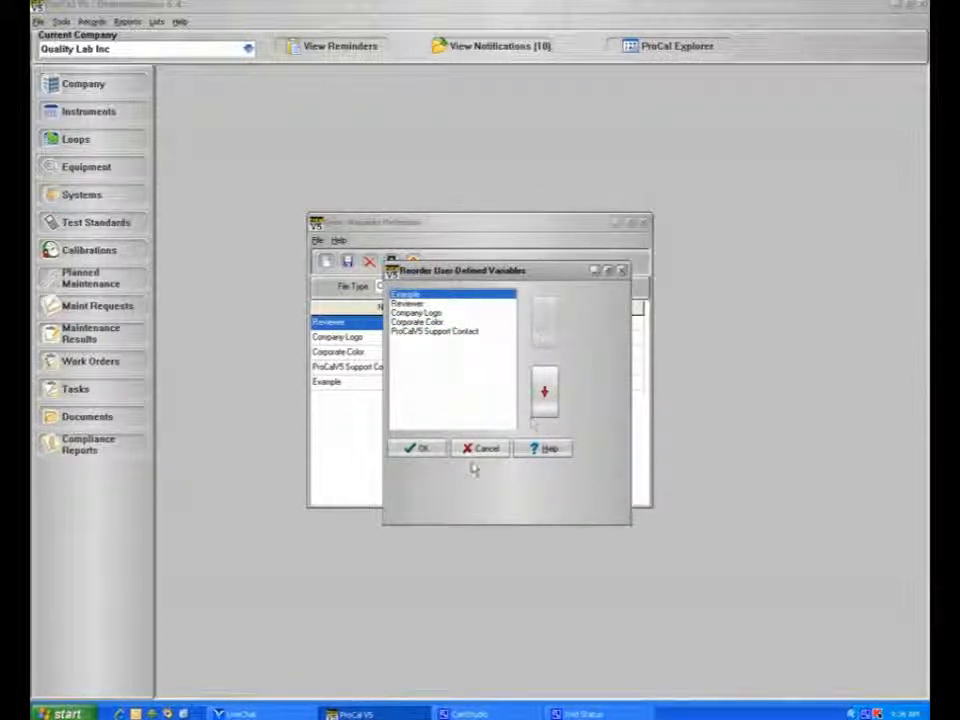
click(420, 450)
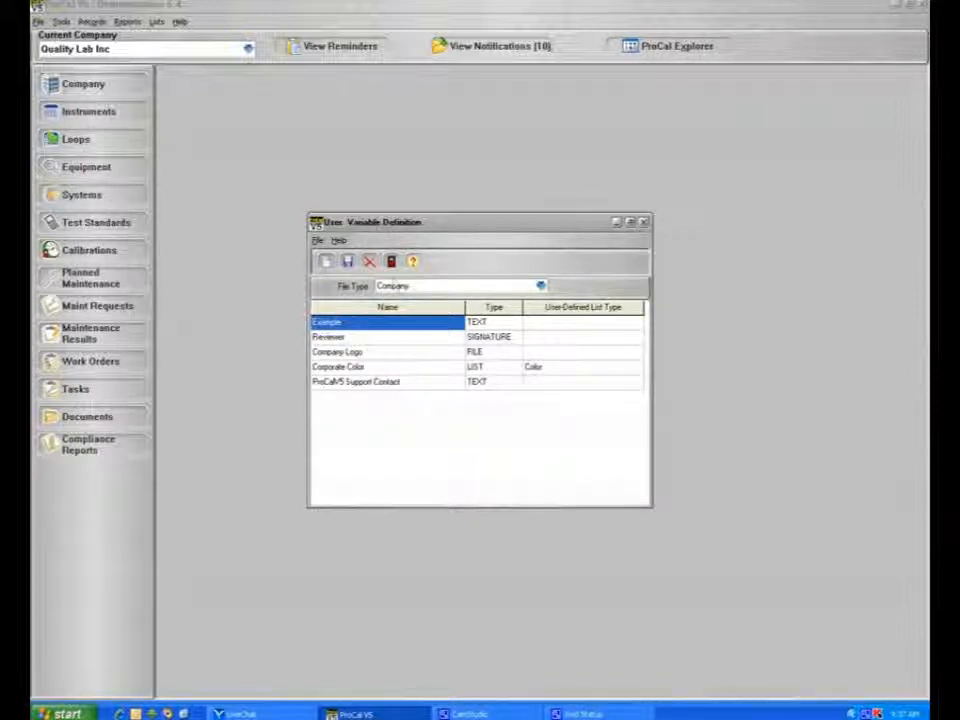
click(392, 263)
Step: Check the order of the user-defined fields in the company record and close the record
click(133, 91)
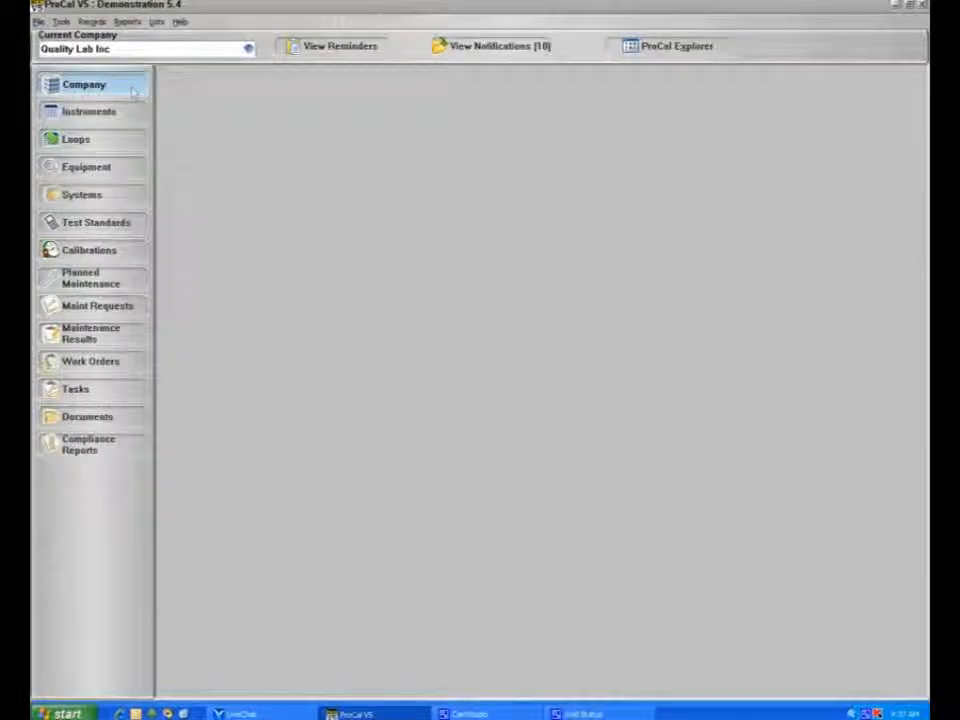
click(552, 170)
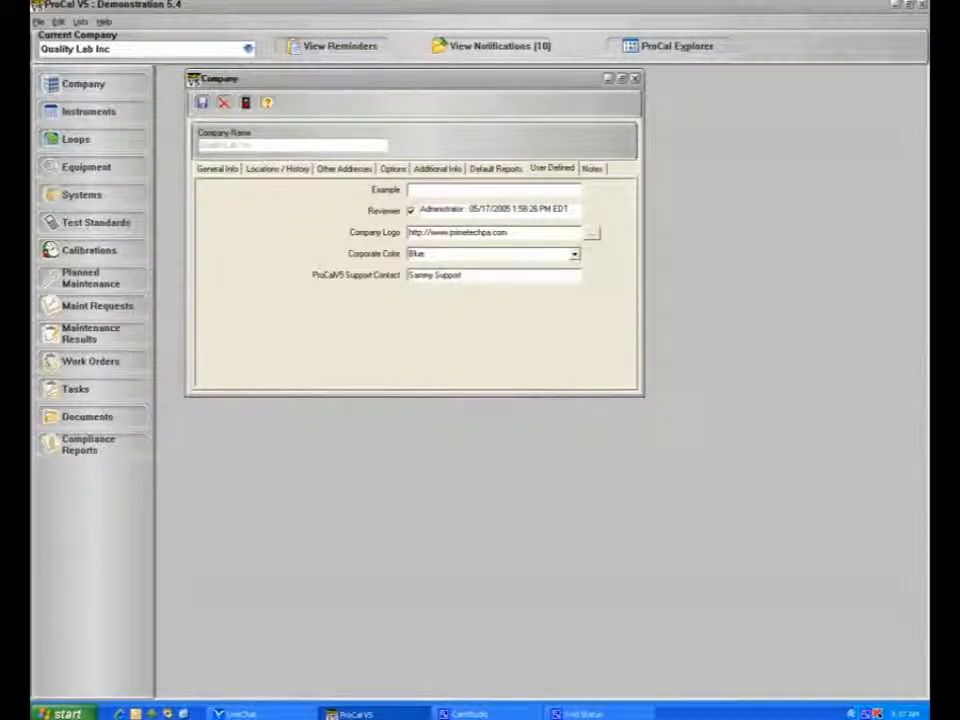
click(245, 102)
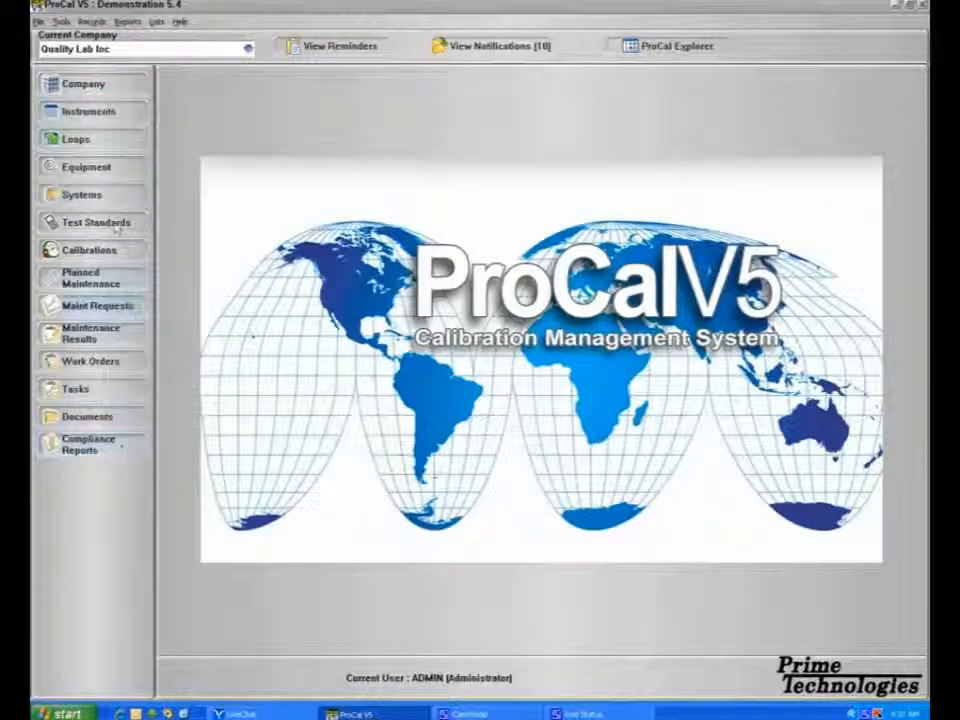
click(110, 112)
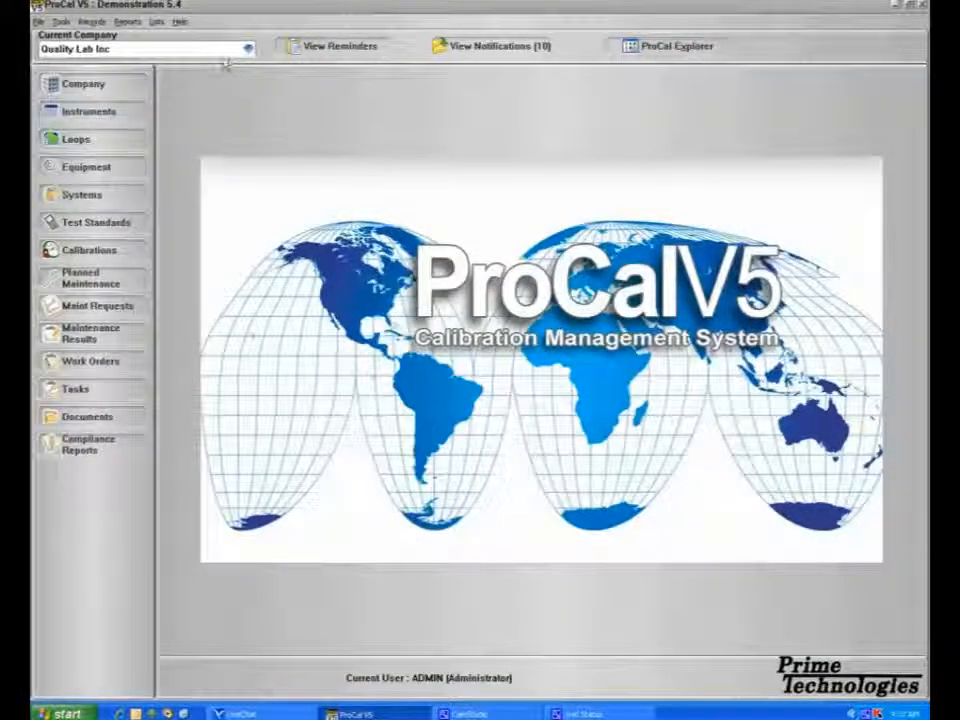
click(62, 21)
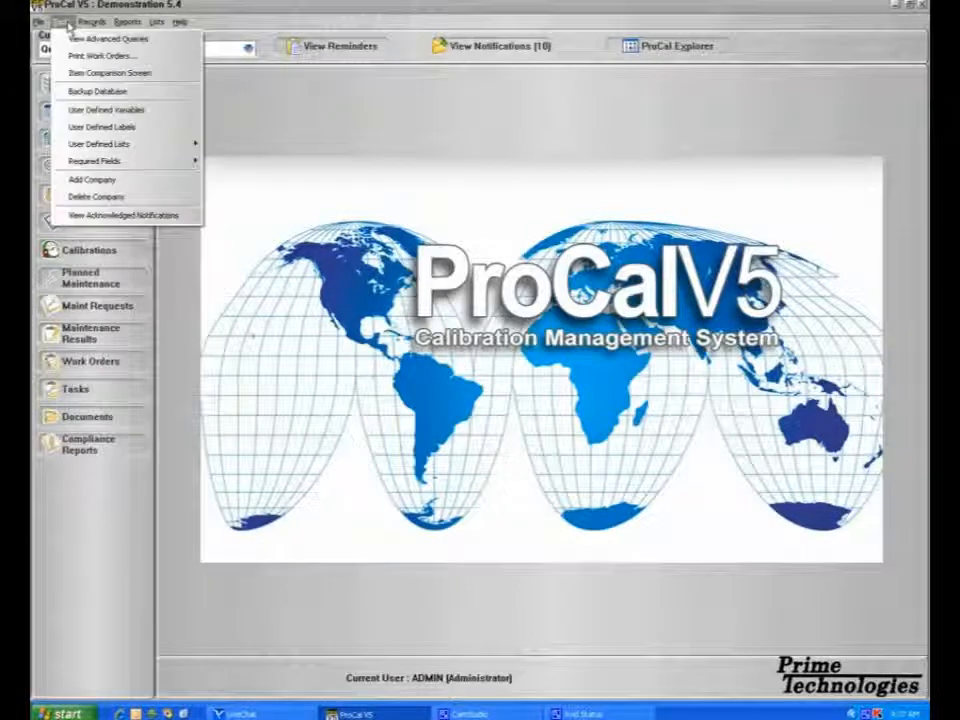
mouse_move(80, 147)
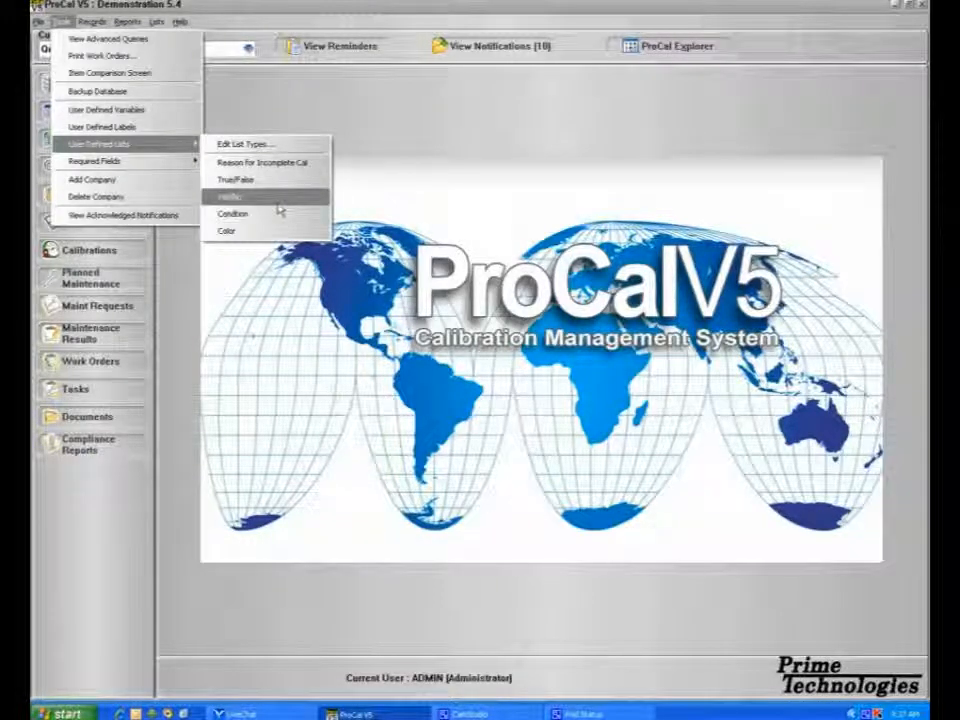
click(266, 142)
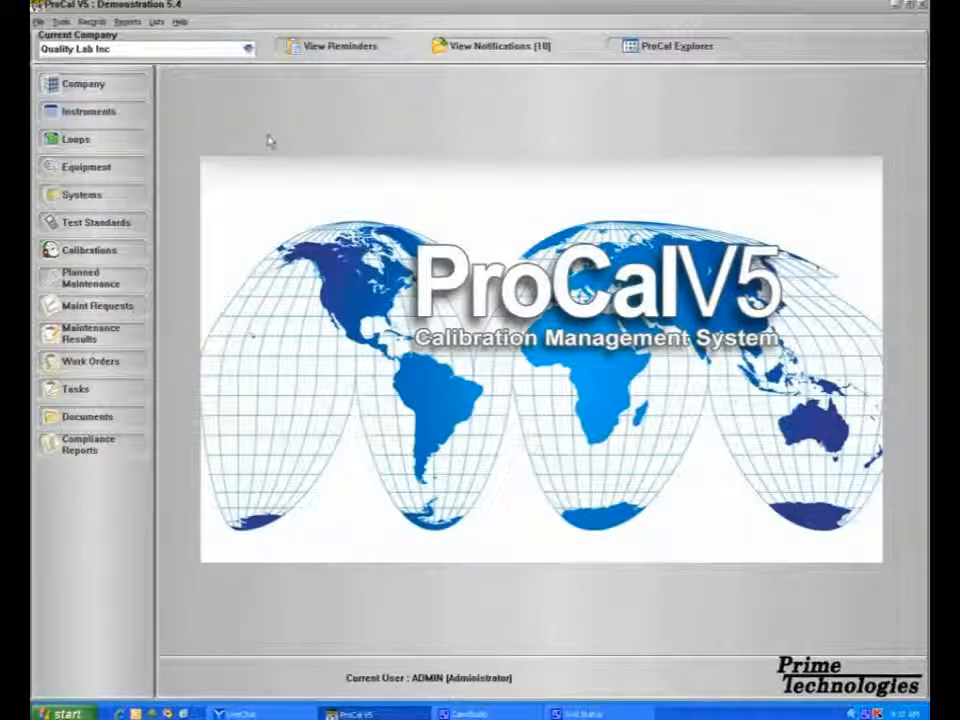
Step: Open the user-defined label definitions, then enlarge and reposition the window so all label columns are shown
click(55, 22)
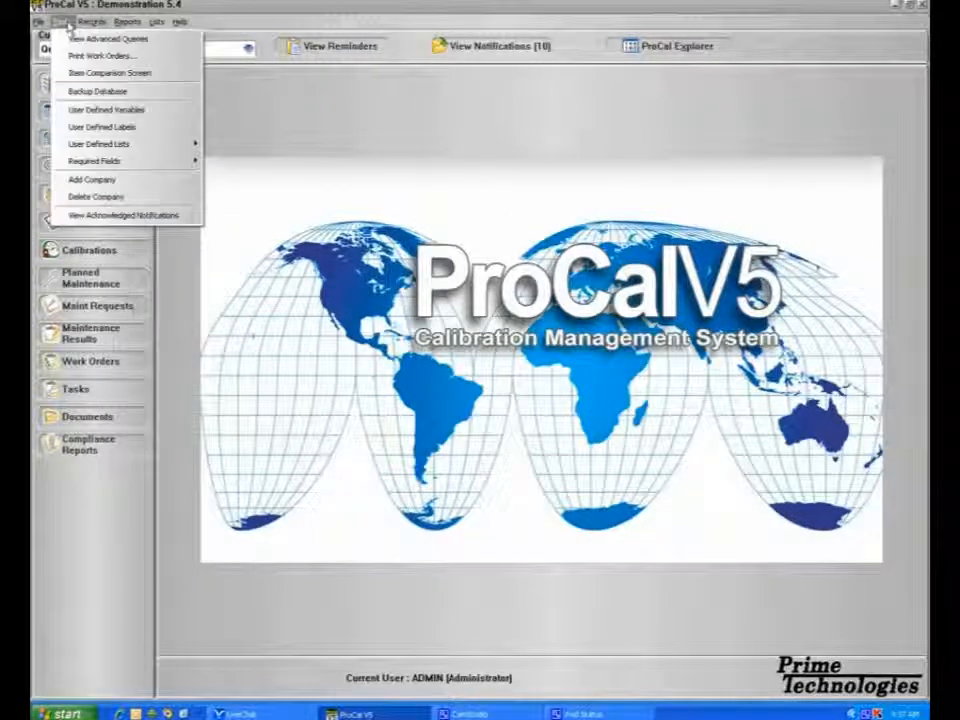
click(72, 128)
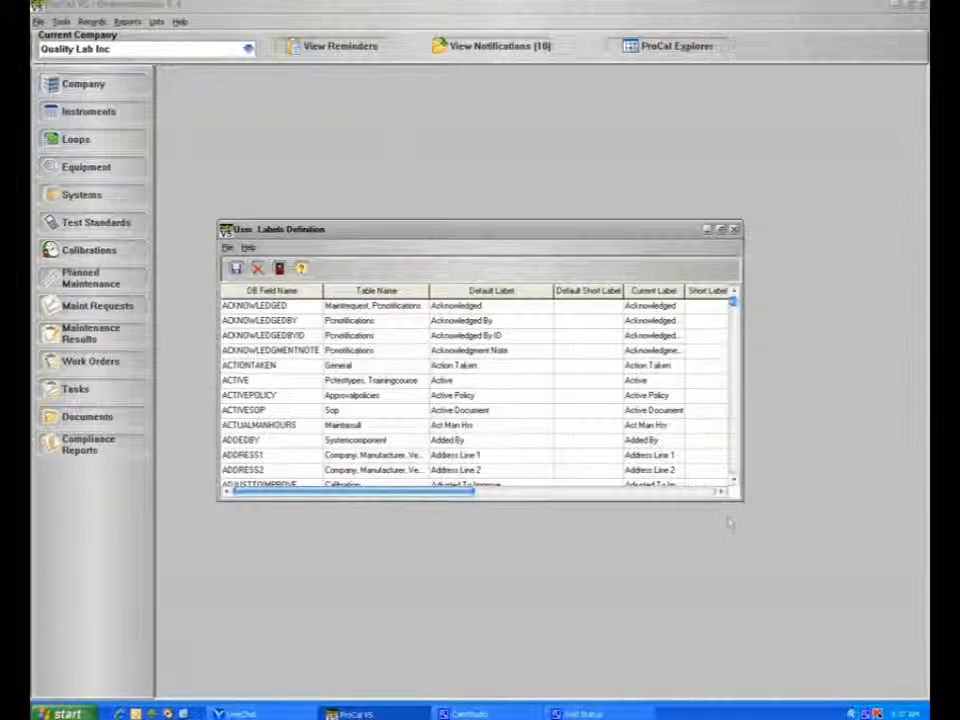
drag(744, 501, 788, 588)
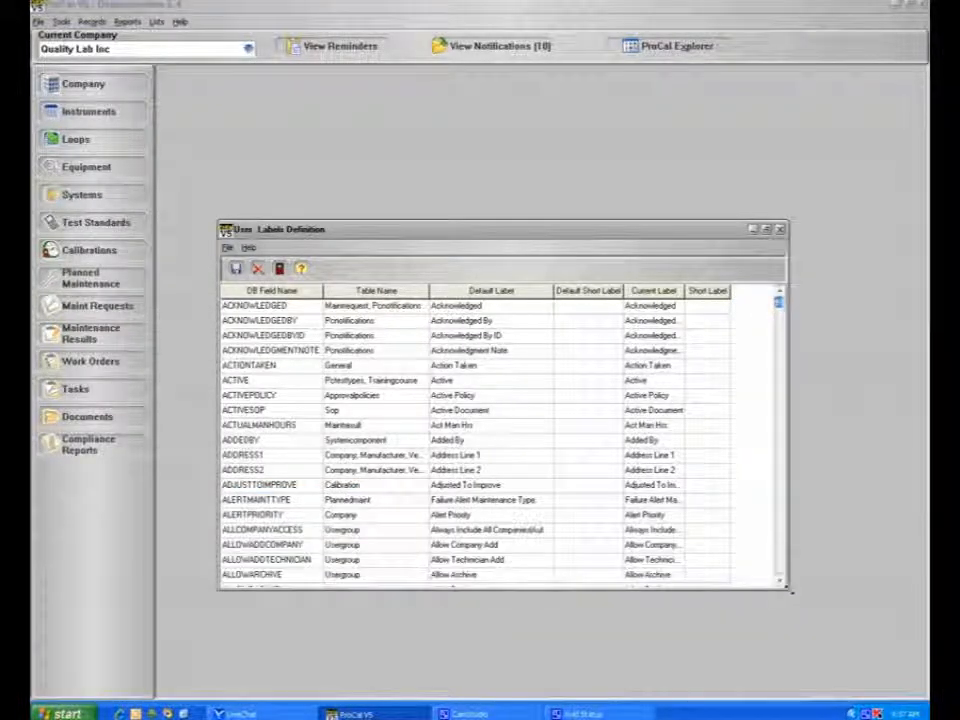
drag(632, 240, 619, 187)
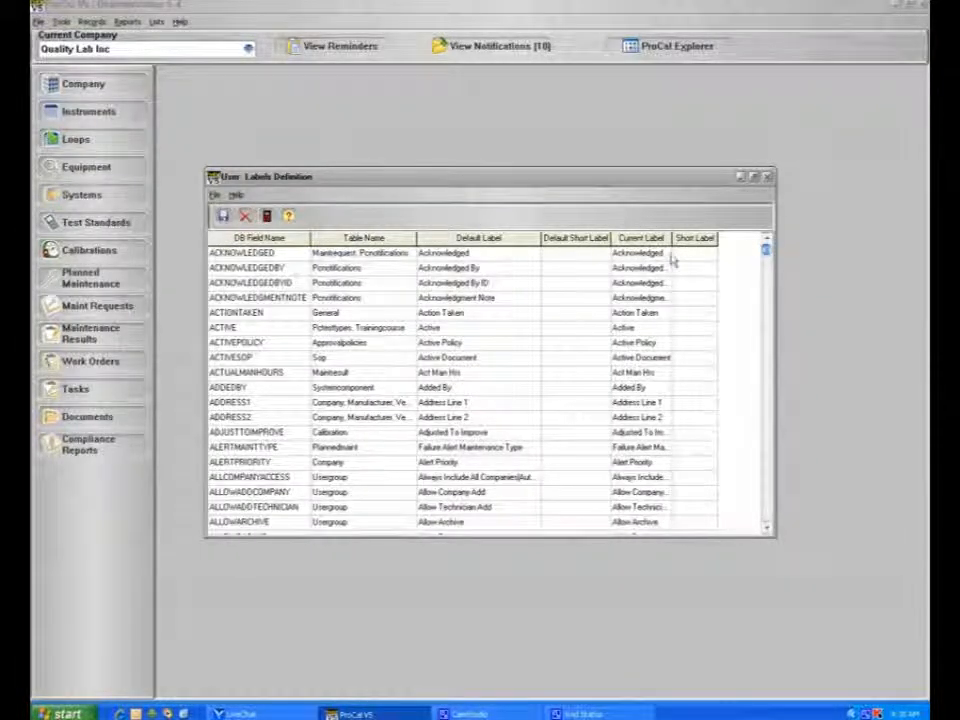
Step: Widen the Current Label column, change the current label of the AUDITCOMPANY field to Facility and save the label definitions
drag(670, 238, 692, 238)
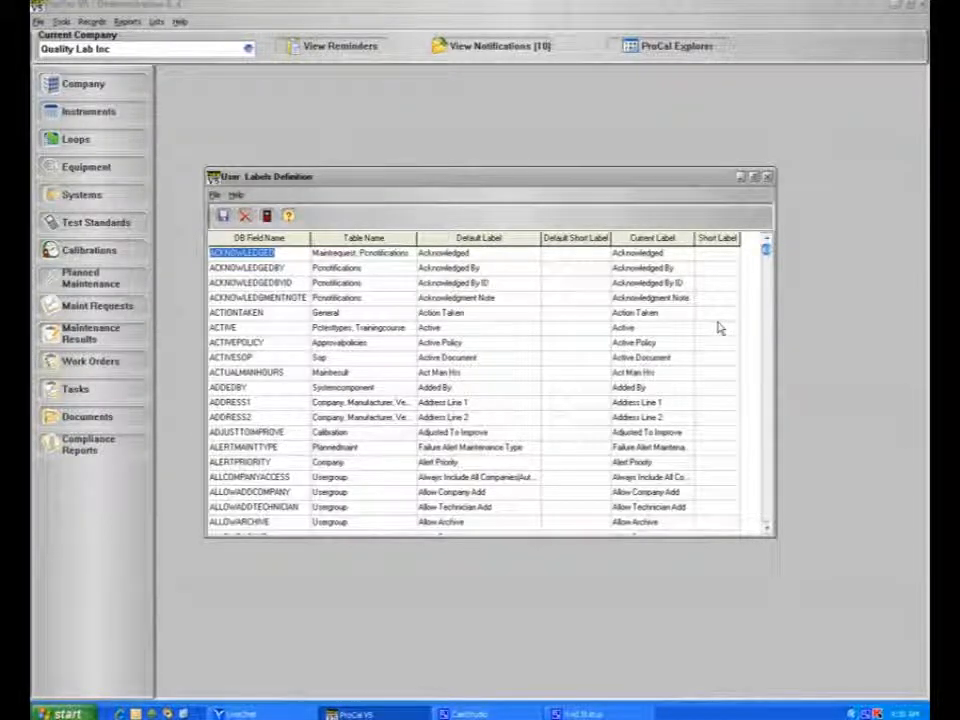
scroll(766, 525, down, 5)
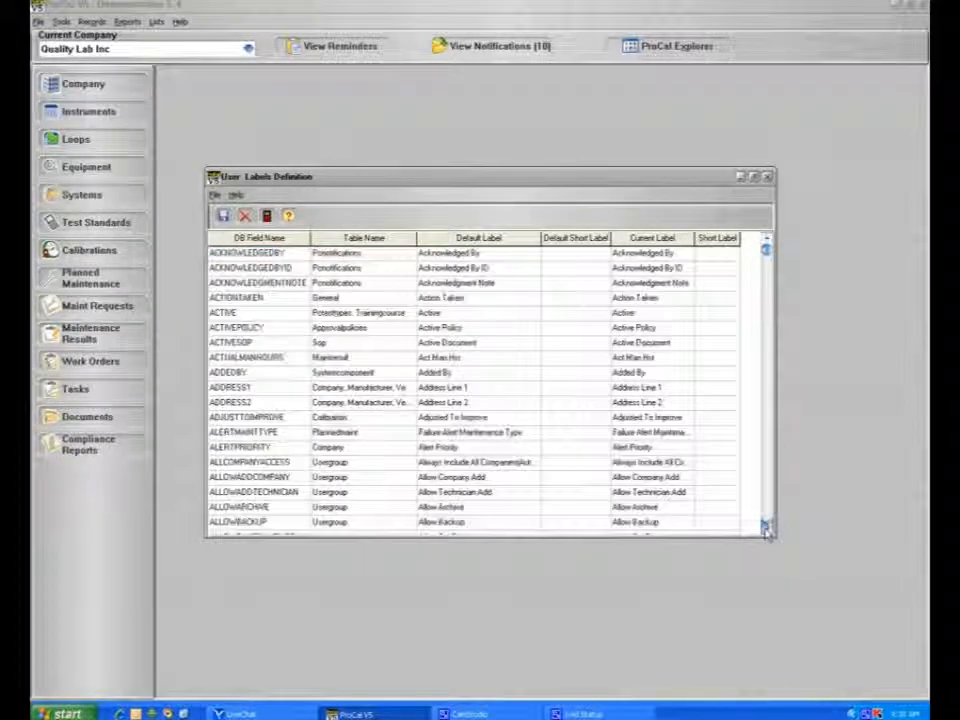
scroll(766, 525, down, 5)
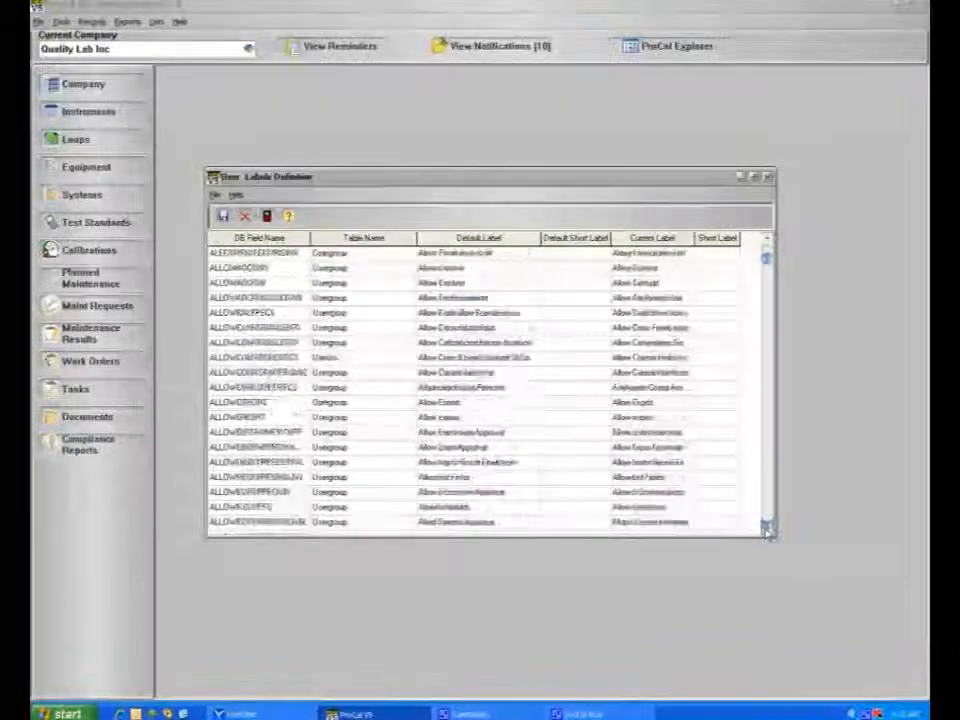
scroll(766, 525, down, 5)
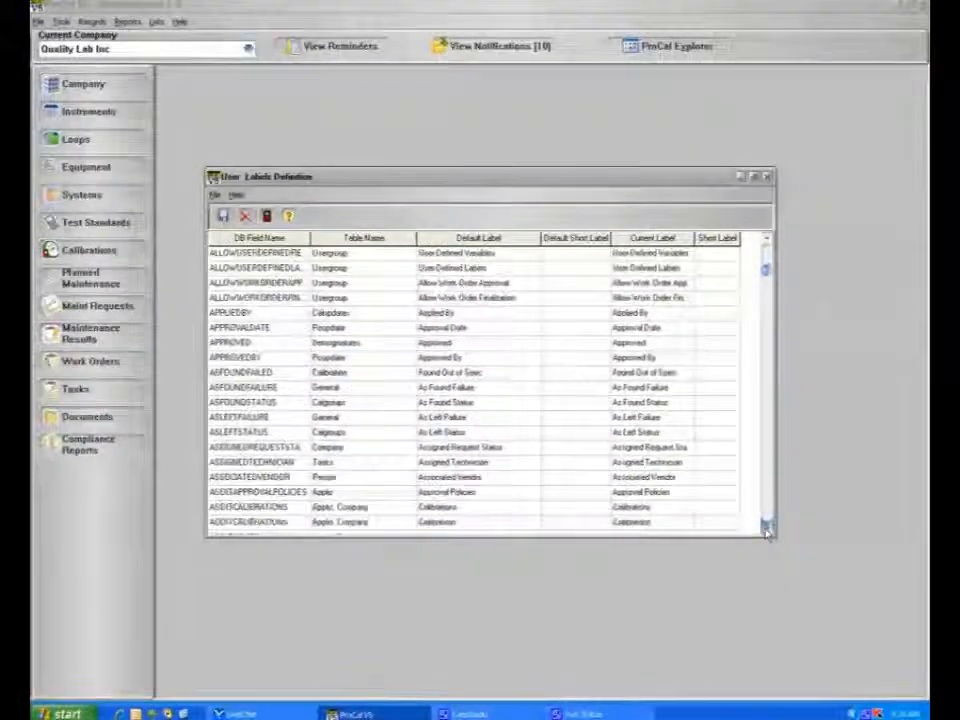
click(628, 387)
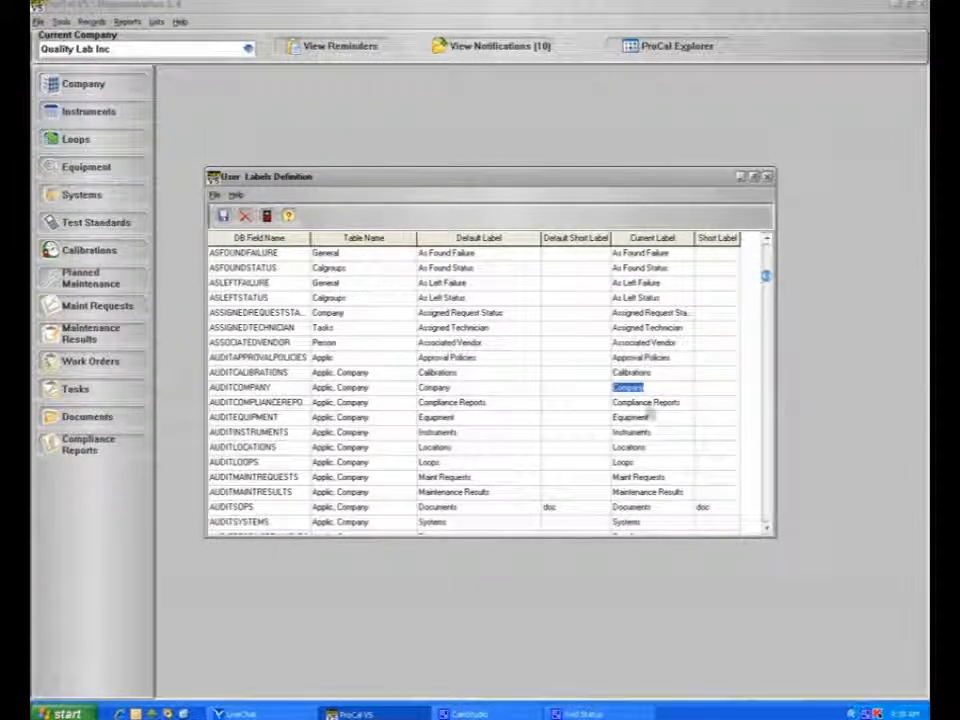
text(Facility)
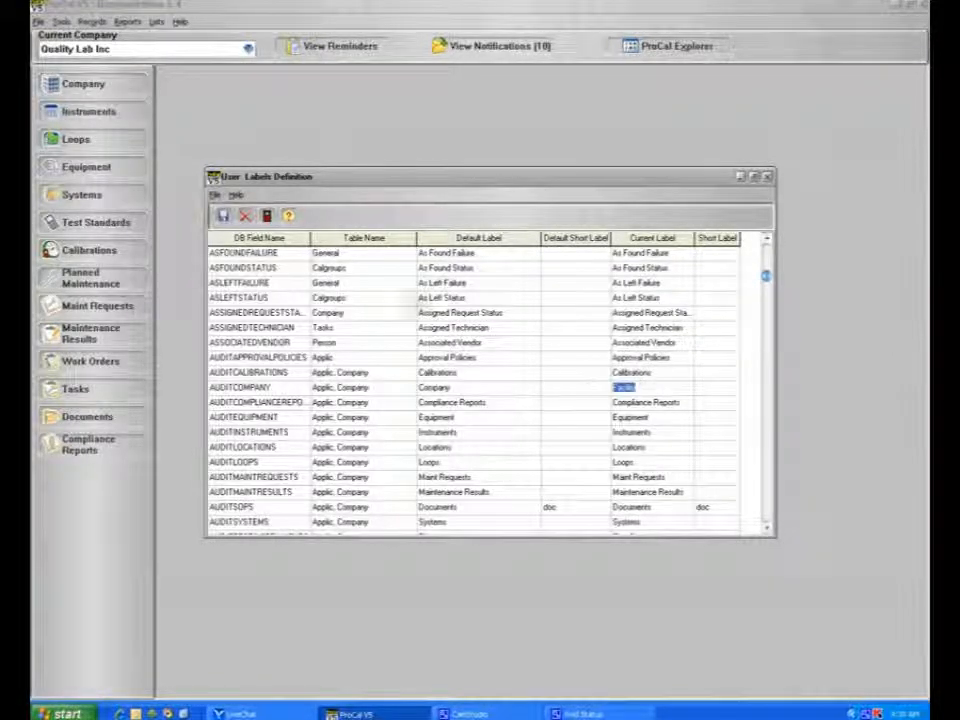
click(222, 216)
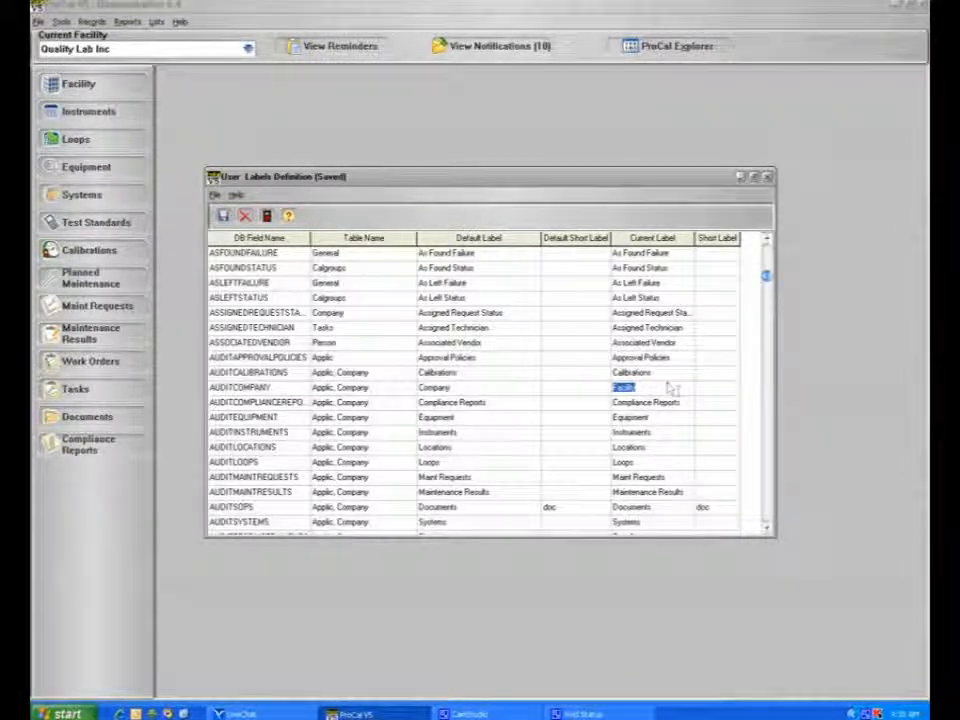
Step: Set the current label of AUDITCOMPANY back to Company, save it and close the label definitions
text(mpany)
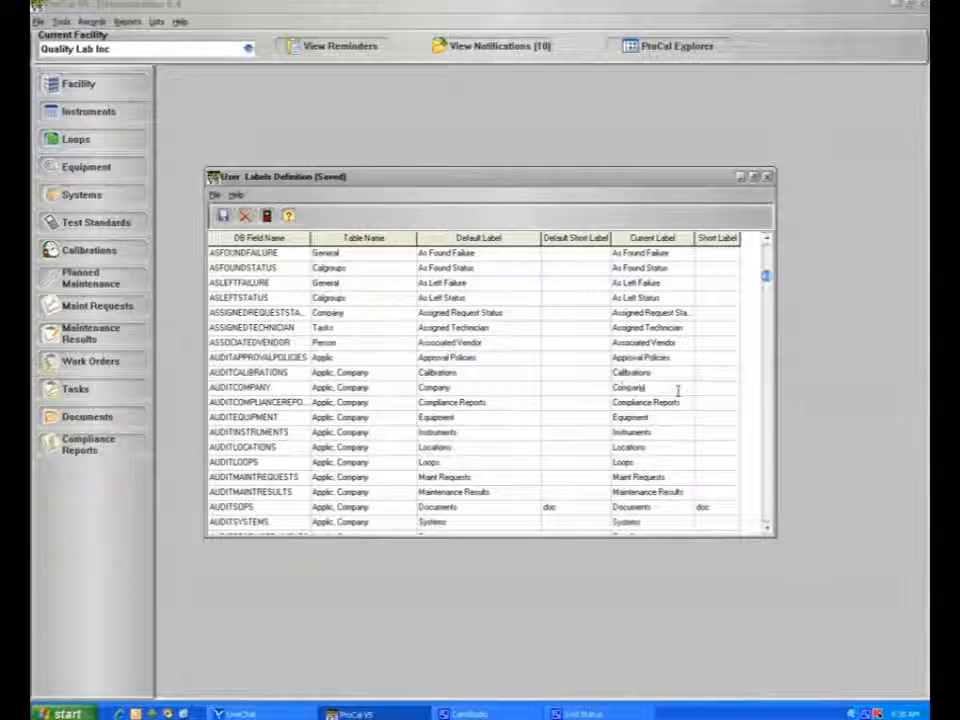
click(225, 218)
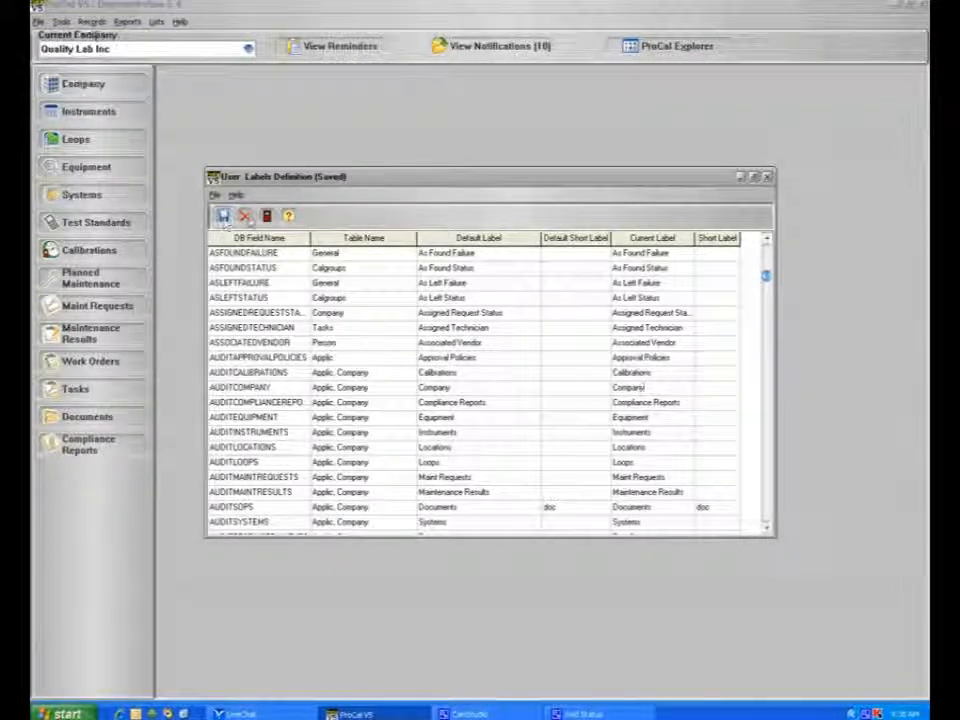
click(268, 217)
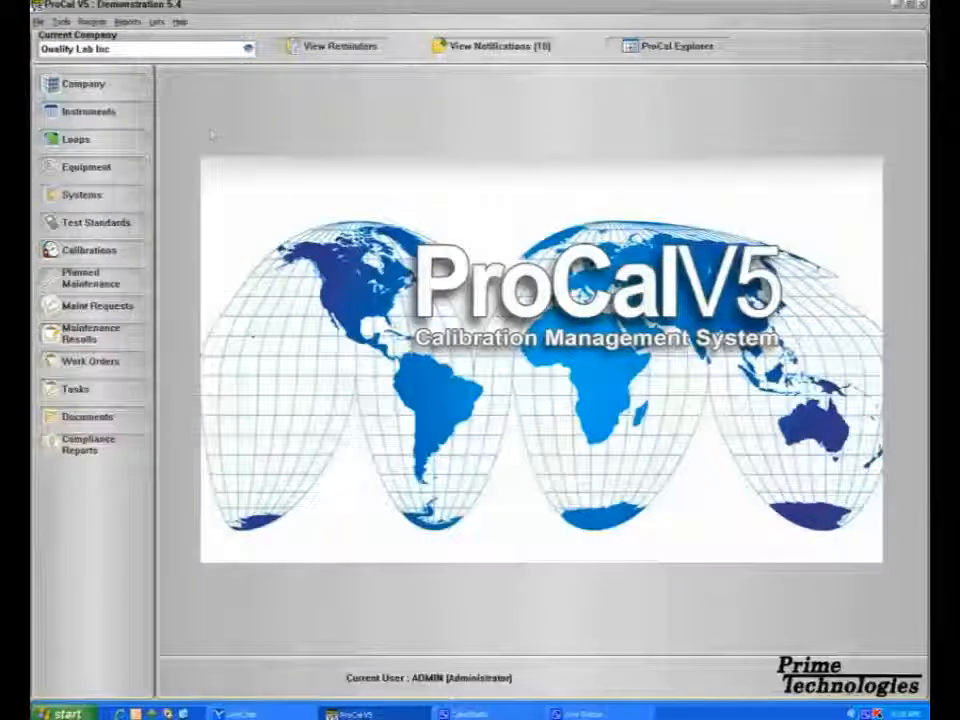
Step: Open the label definitions for the instrument record, then enlarge their window and widen the Current Label column
click(138, 112)
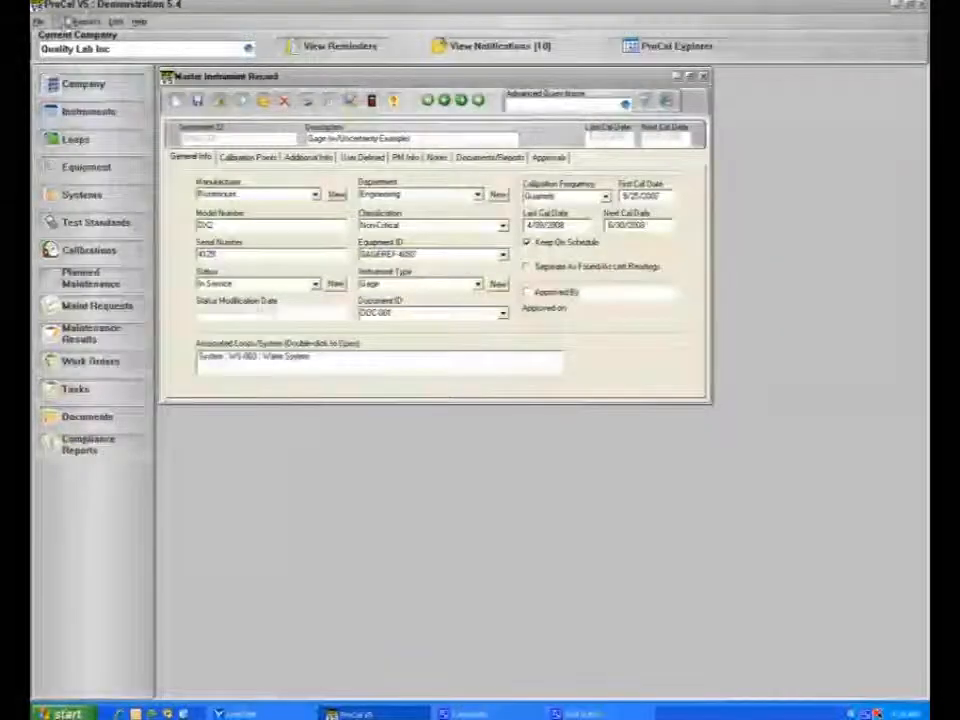
click(58, 21)
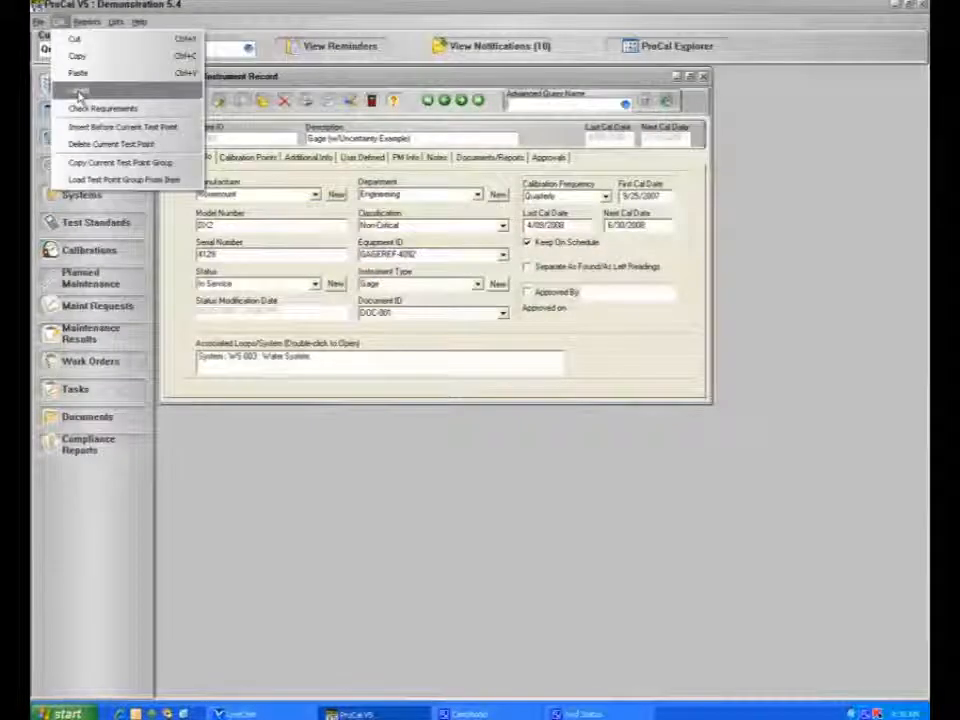
click(80, 92)
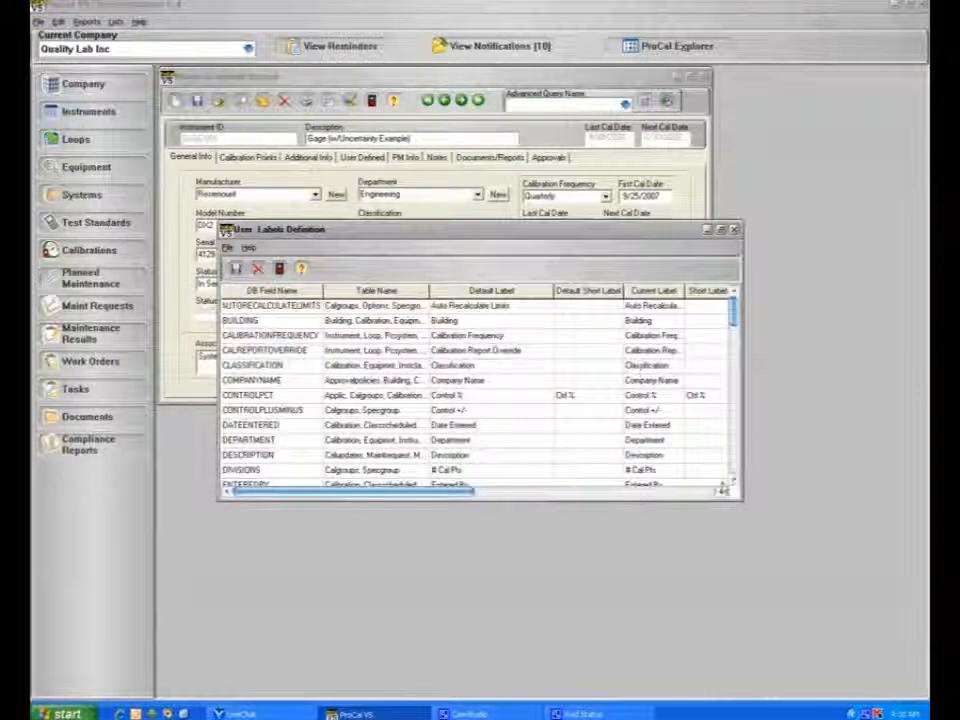
drag(740, 497, 807, 571)
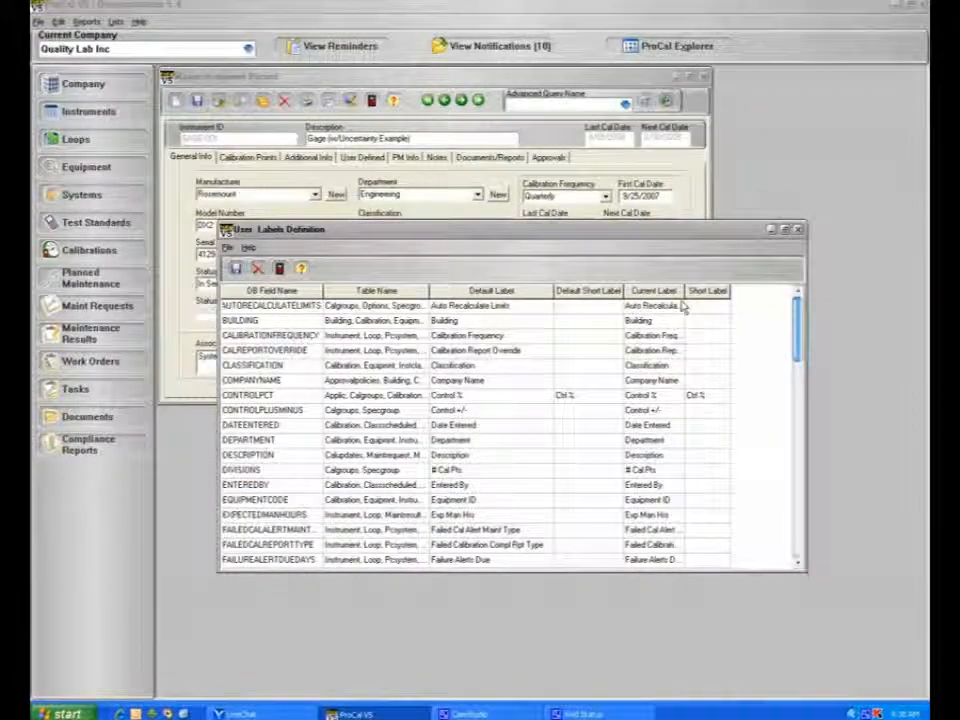
drag(686, 291, 694, 290)
Step: Set the current label of PNIDNUMBER to Example, save and close the definitions, and check the label in the instrument's additional information
drag(797, 360, 797, 531)
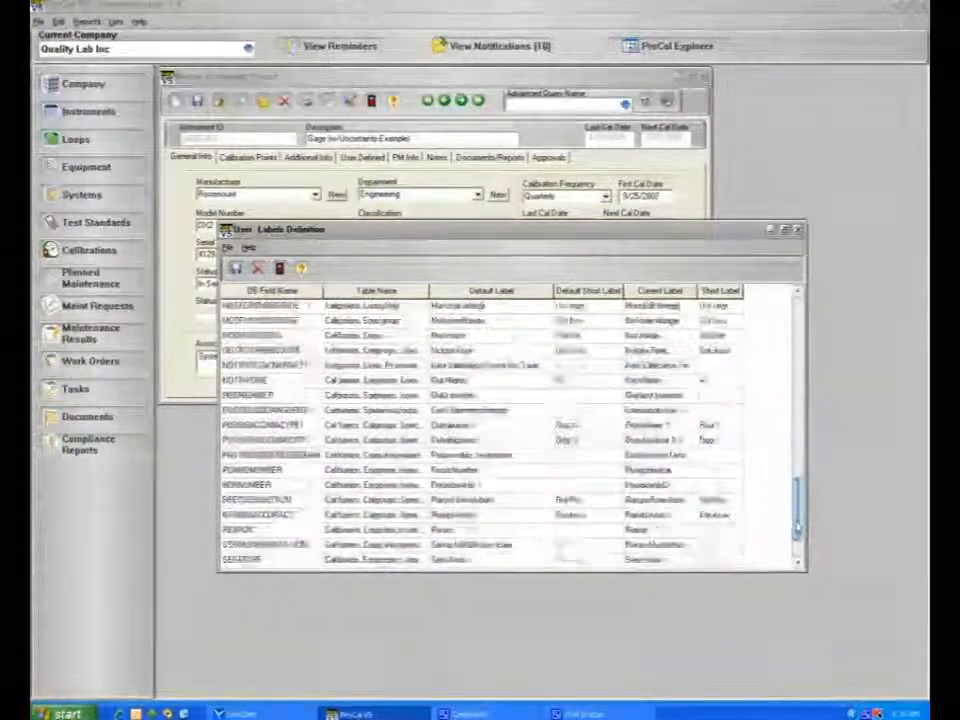
click(658, 397)
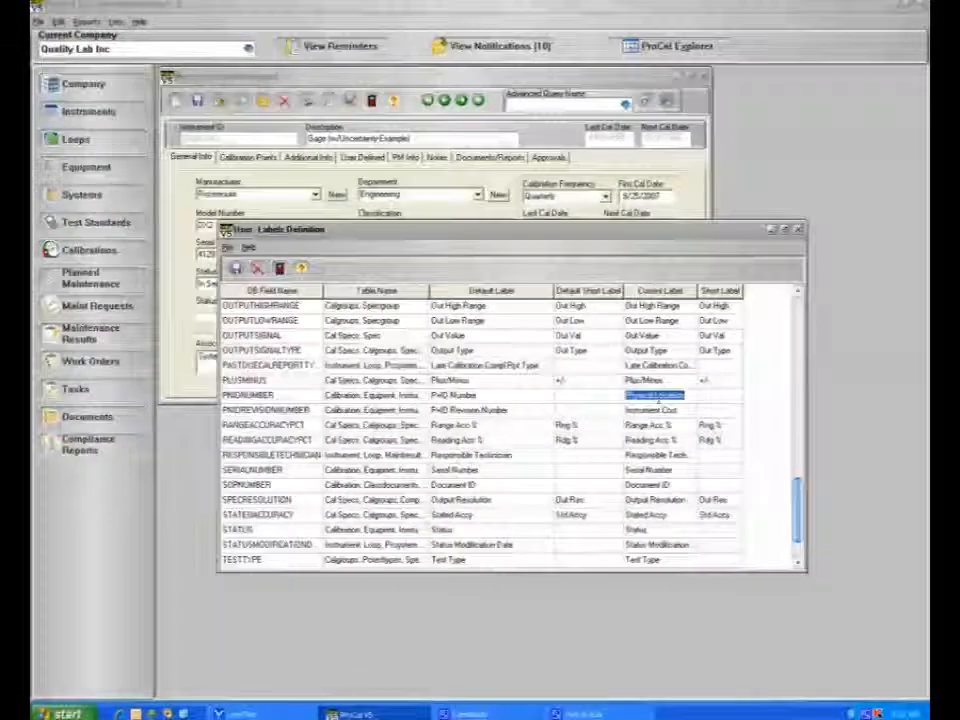
text(Example)
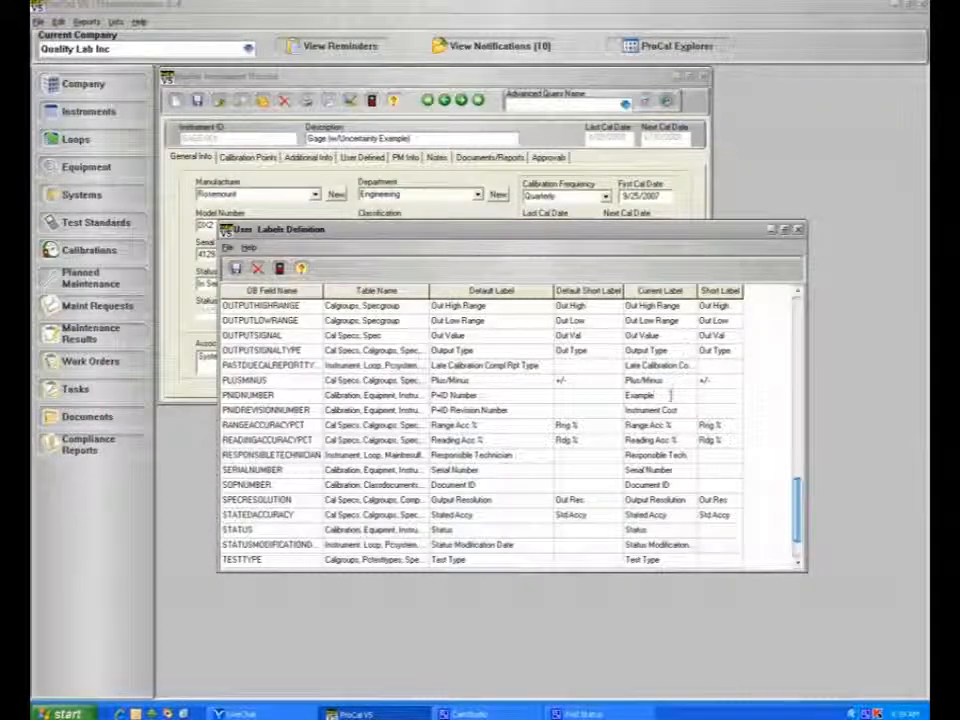
double_click(640, 395)
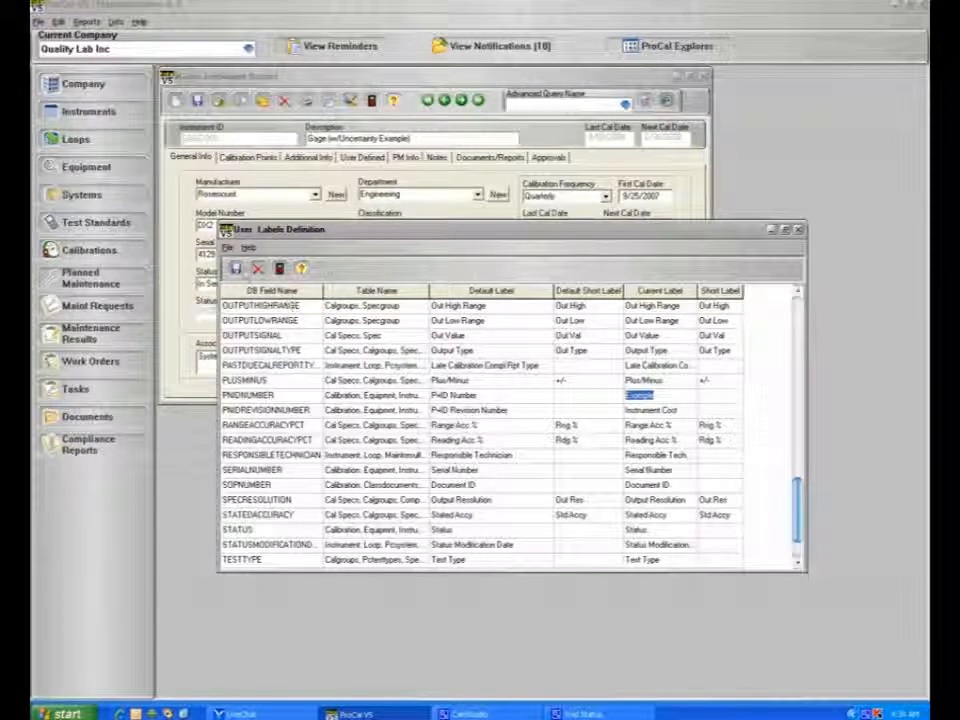
click(237, 270)
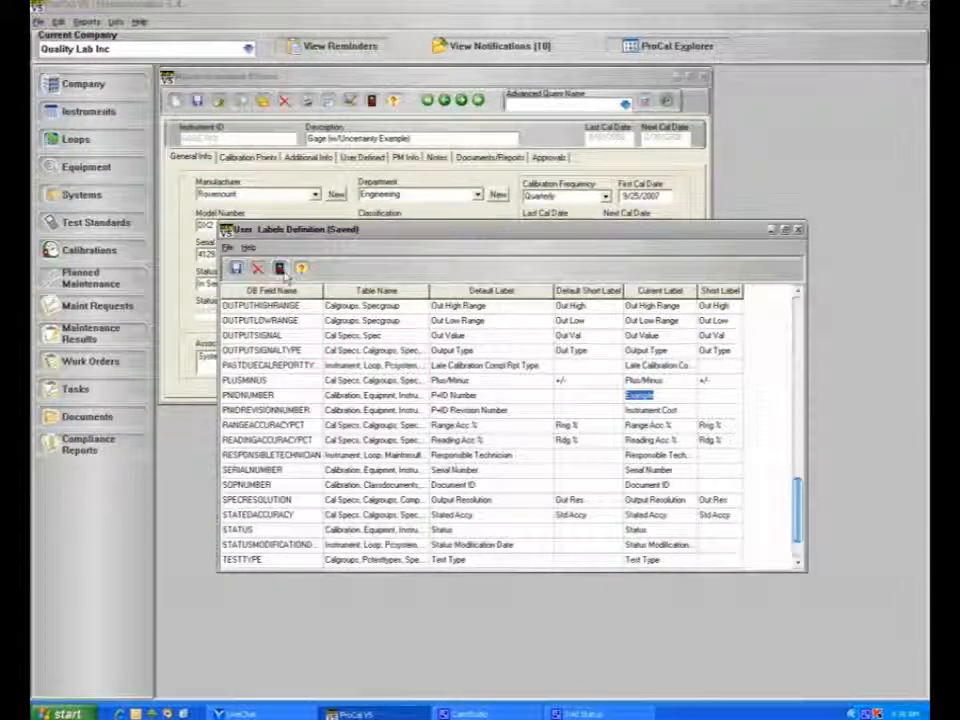
click(292, 160)
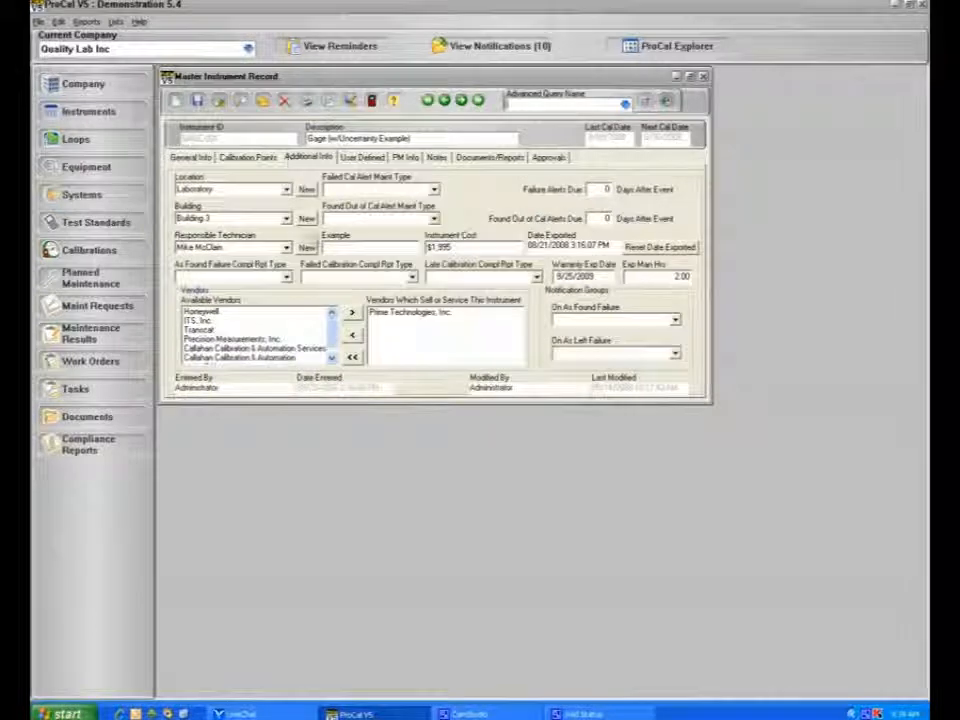